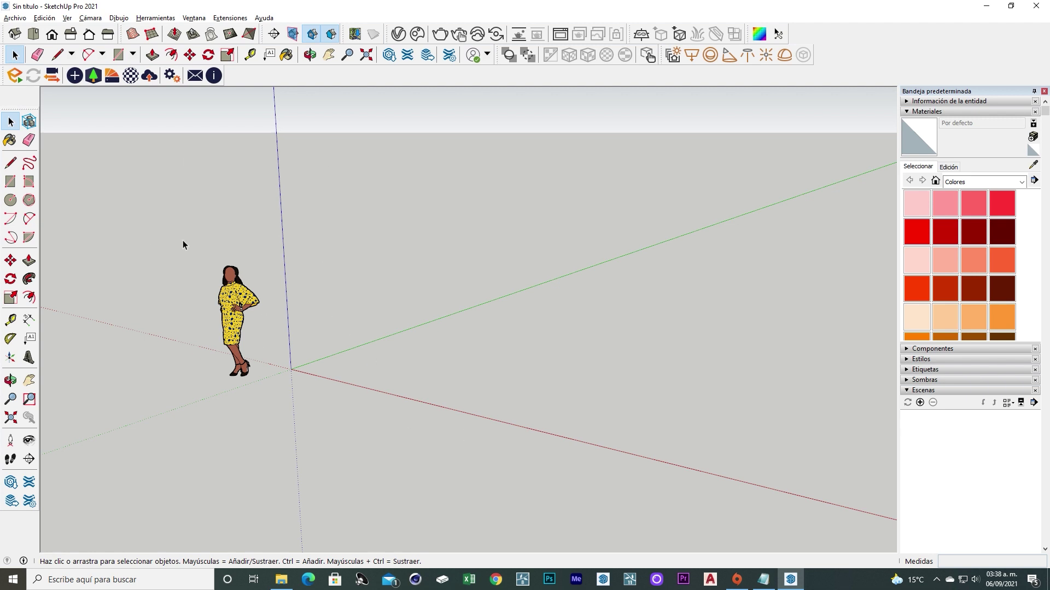
Step: Open the Enscape Asset Library and shift its window slightly right
click(94, 76)
drag(355, 113, 387, 110)
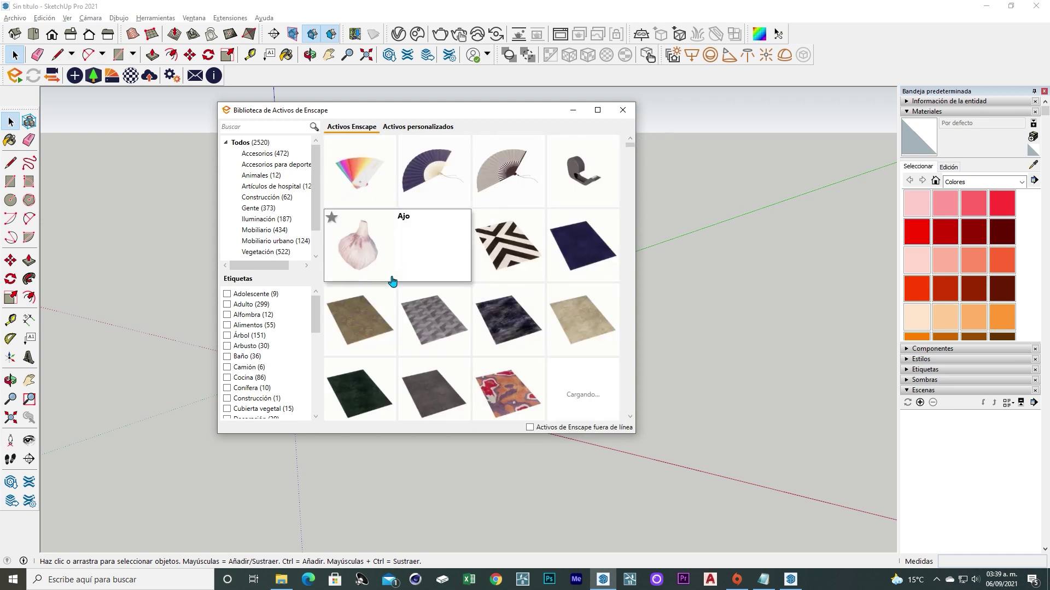
mouse_move(359, 171)
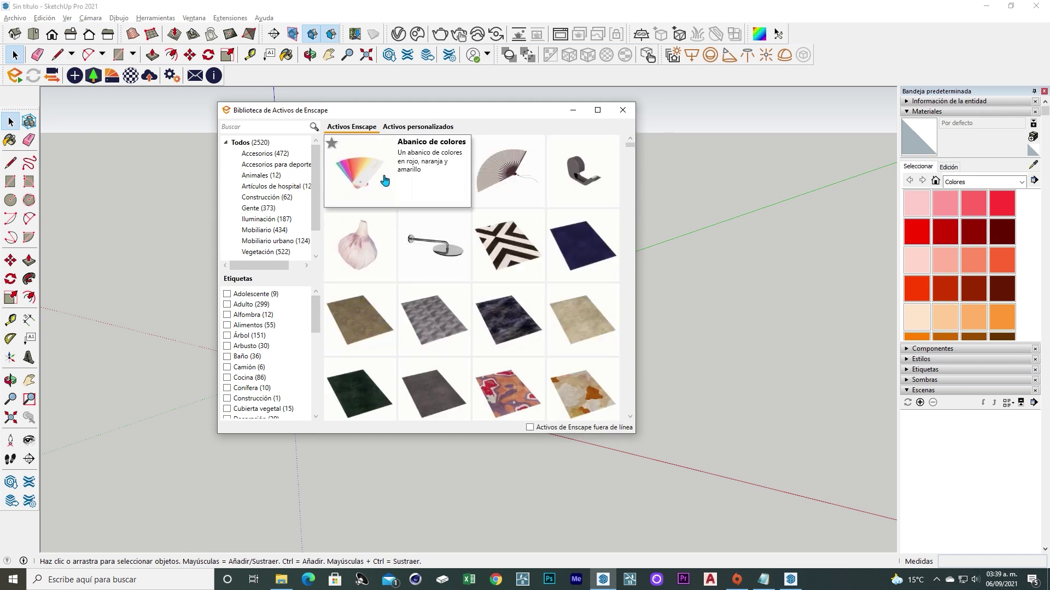
Step: Enable offline Enscape assets stored in E:\ENSCAPE THINGS and start the asset download
click(529, 428)
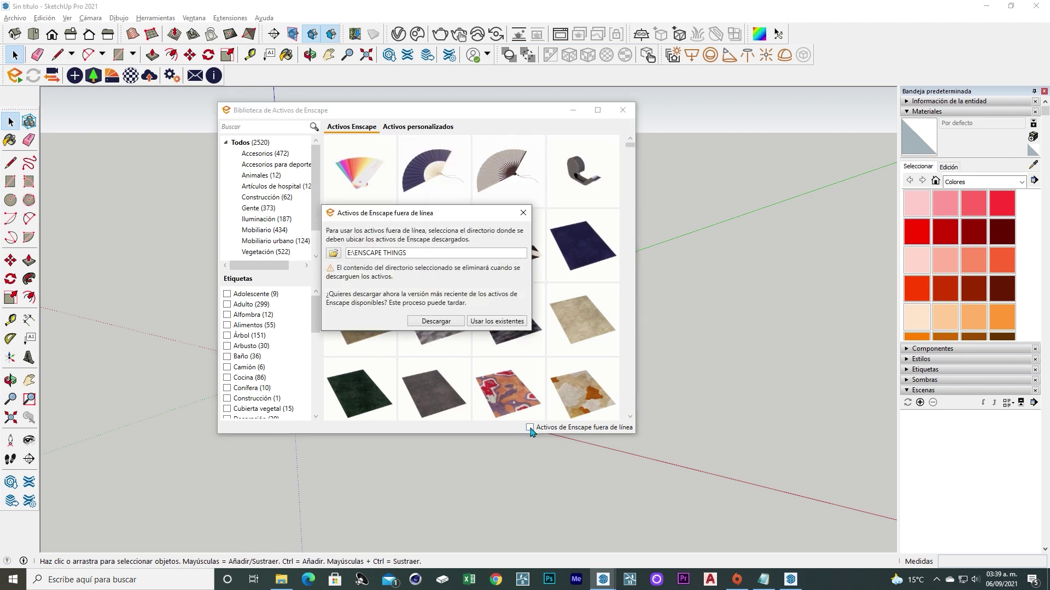
click(334, 253)
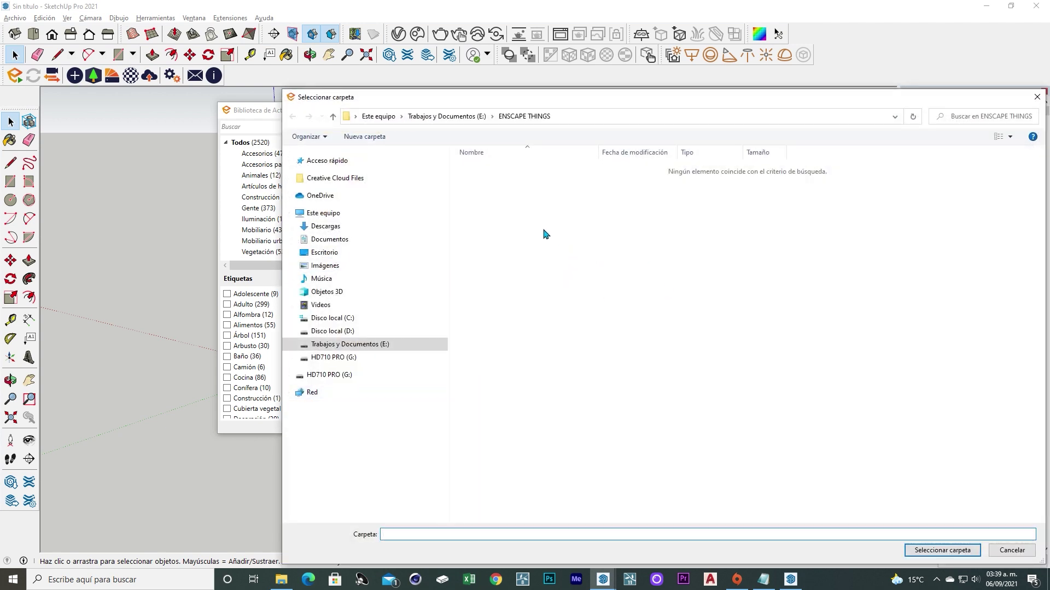
drag(563, 98, 484, 71)
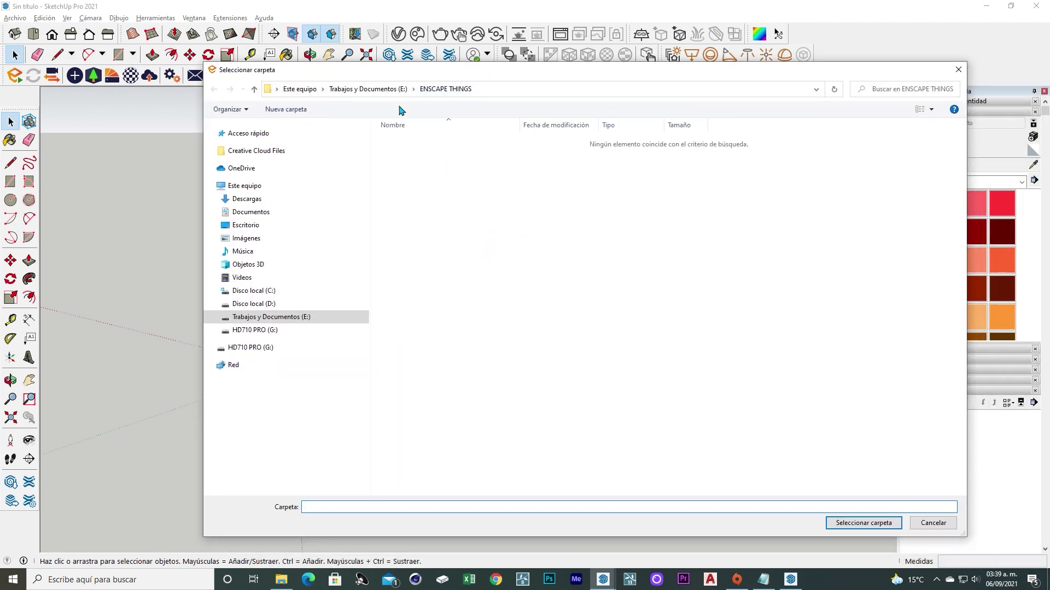
click(378, 89)
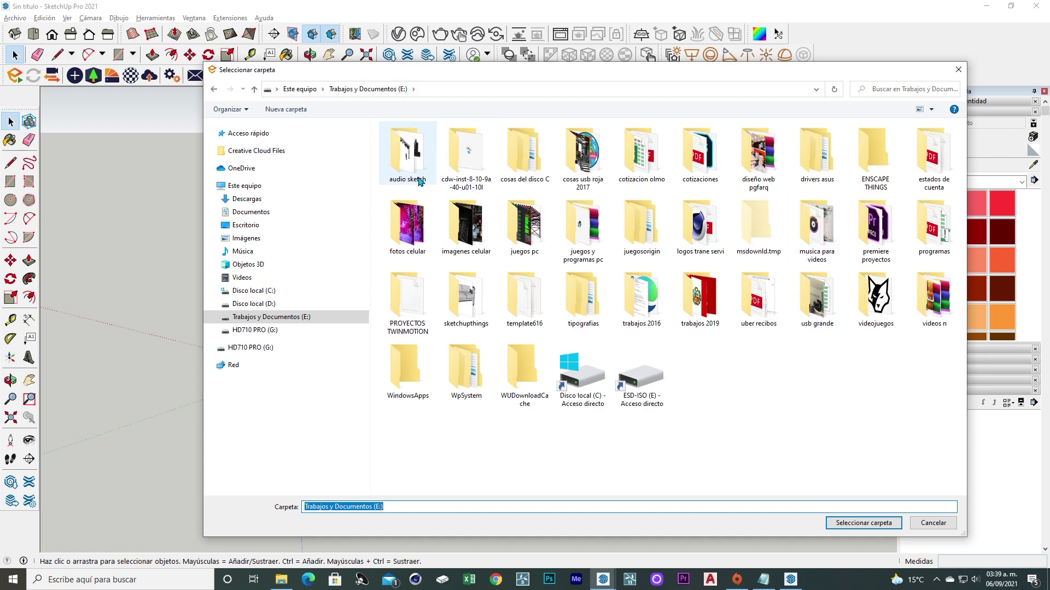
click(733, 375)
key(e)
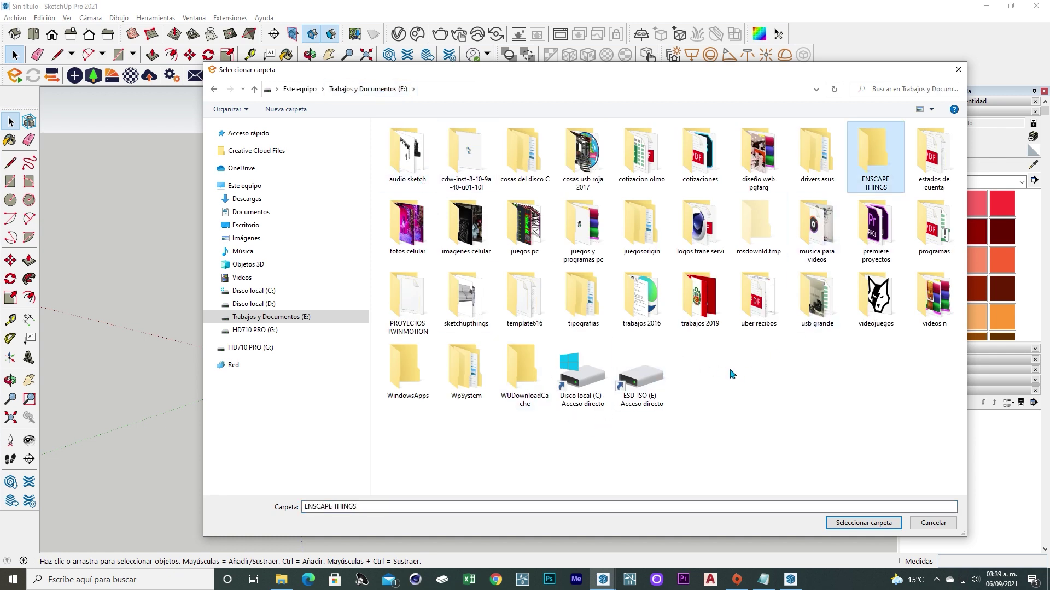
double_click(875, 169)
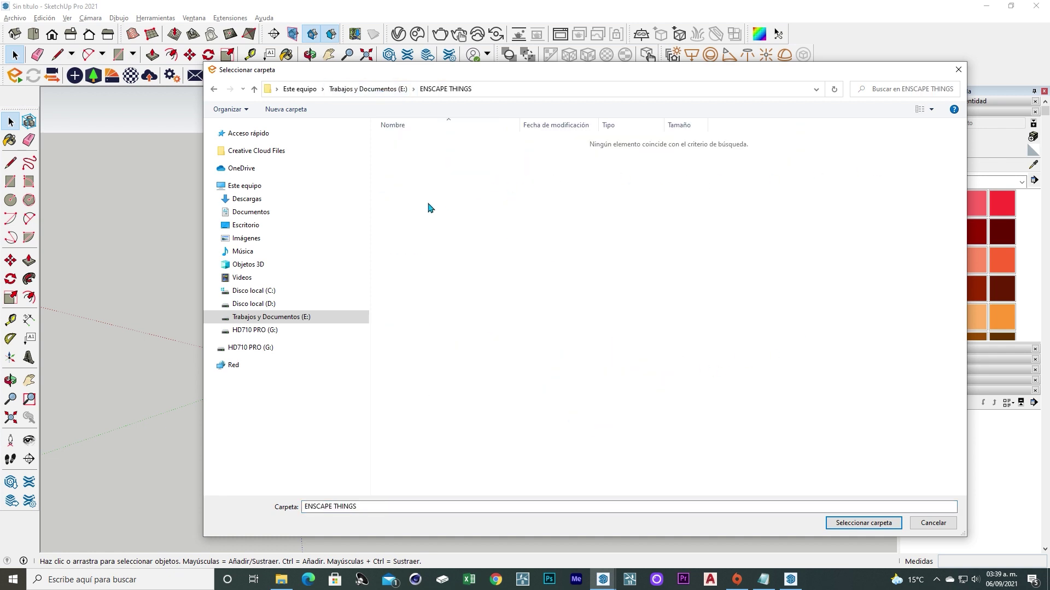
key(BackSpace)
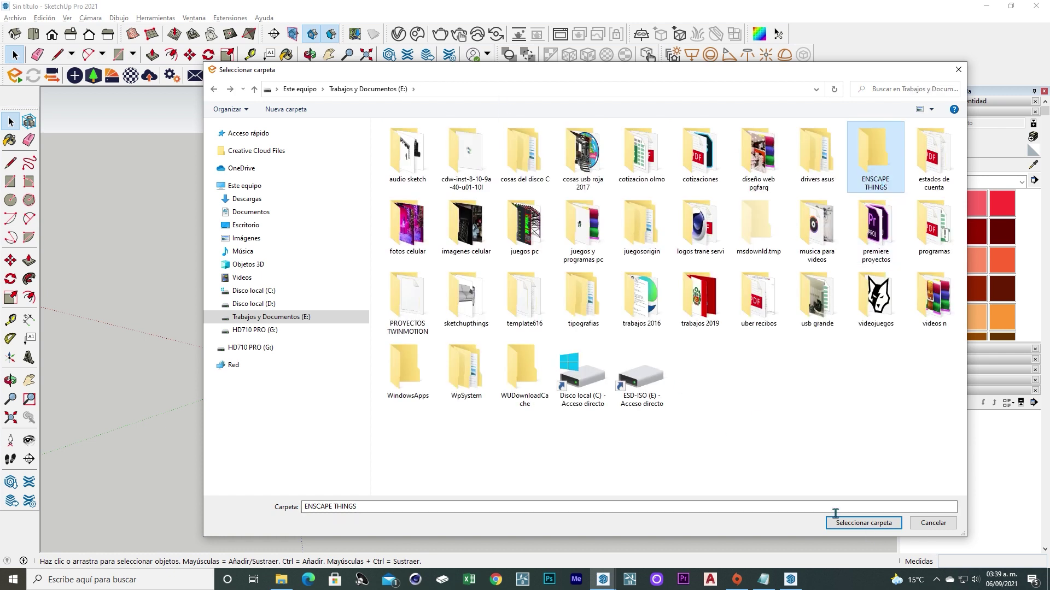
click(849, 525)
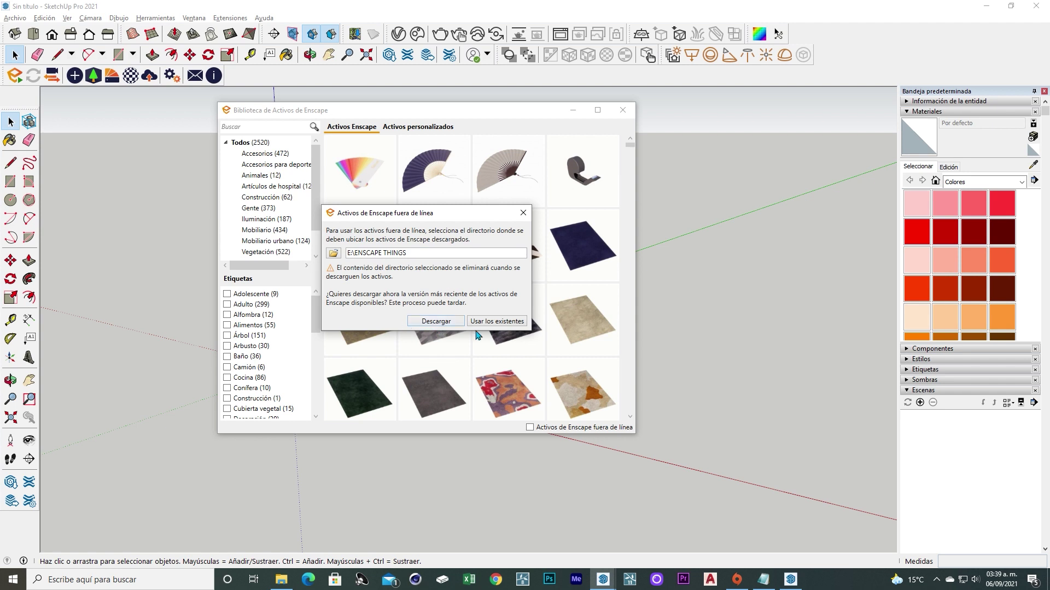
click(436, 322)
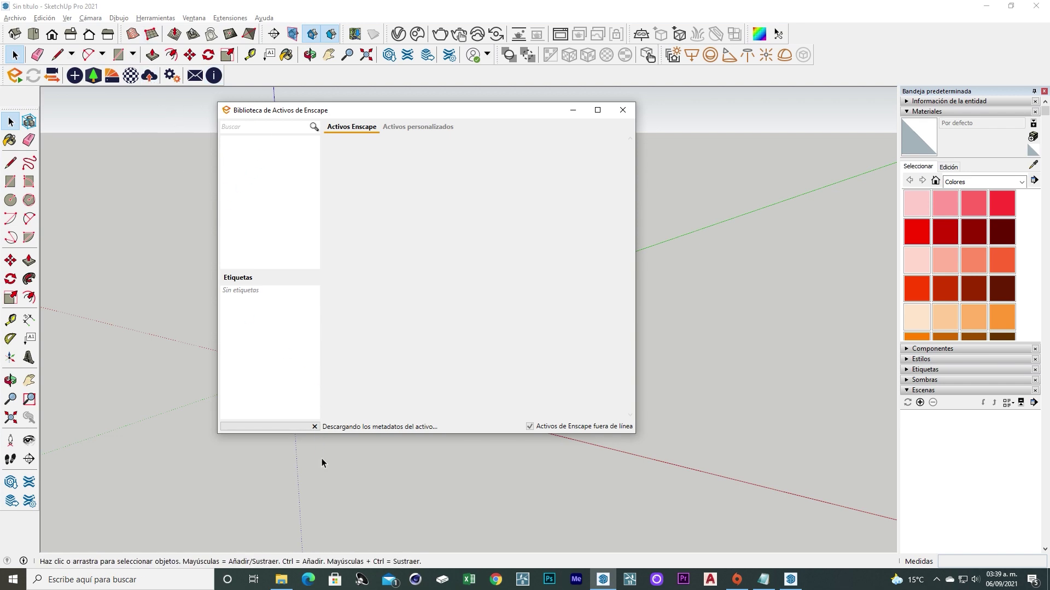
Step: Show E:\ENSCAPE THINGS in File Explorer with its 33 downloaded asset folders
click(281, 580)
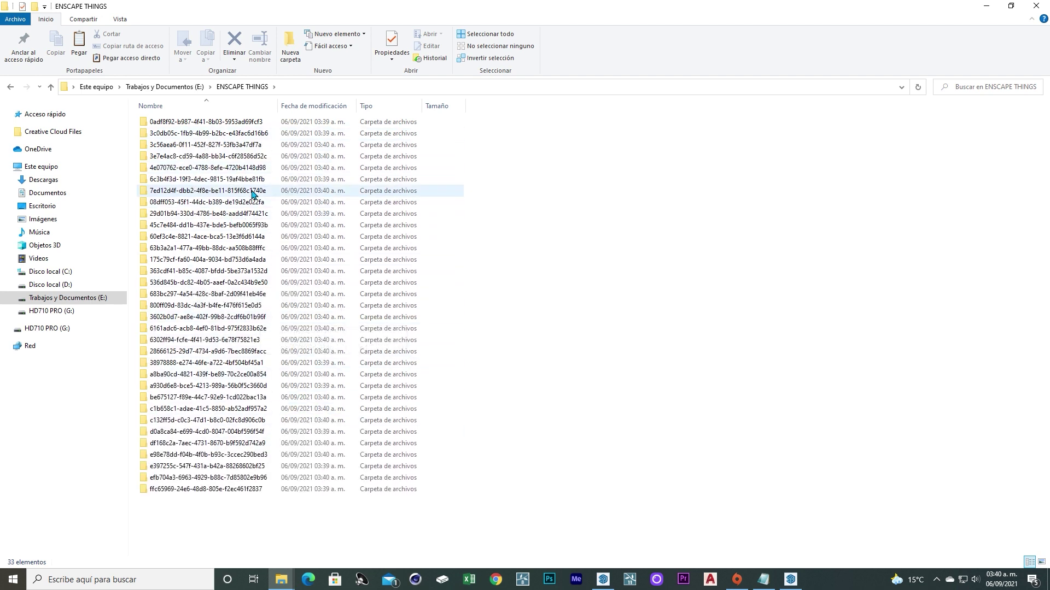
Step: Browse E:\sketchupthings\adornos de sketchup in File Explorer, then close the window
click(60, 298)
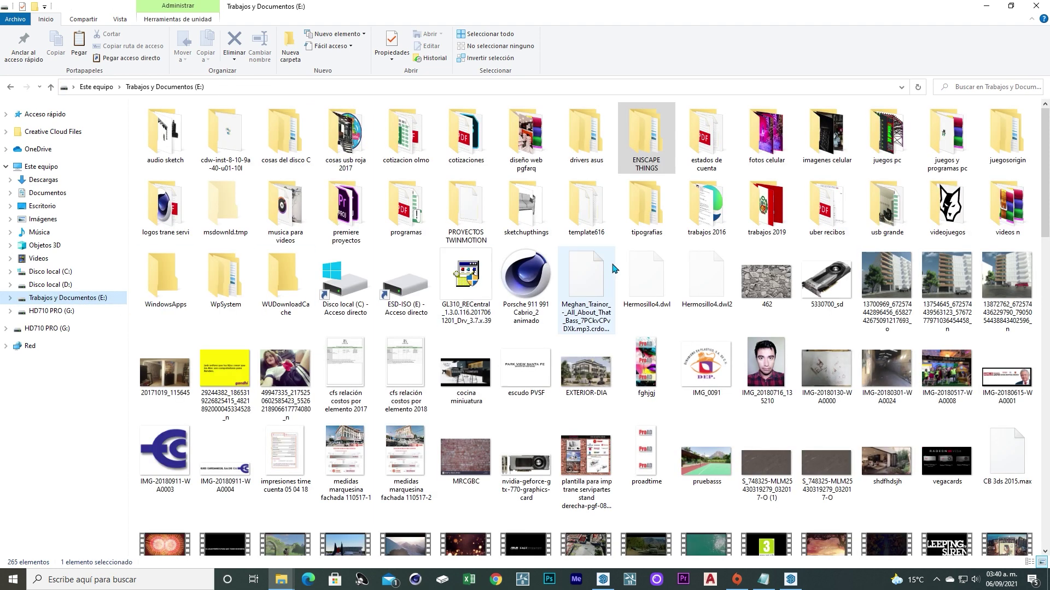
double_click(503, 203)
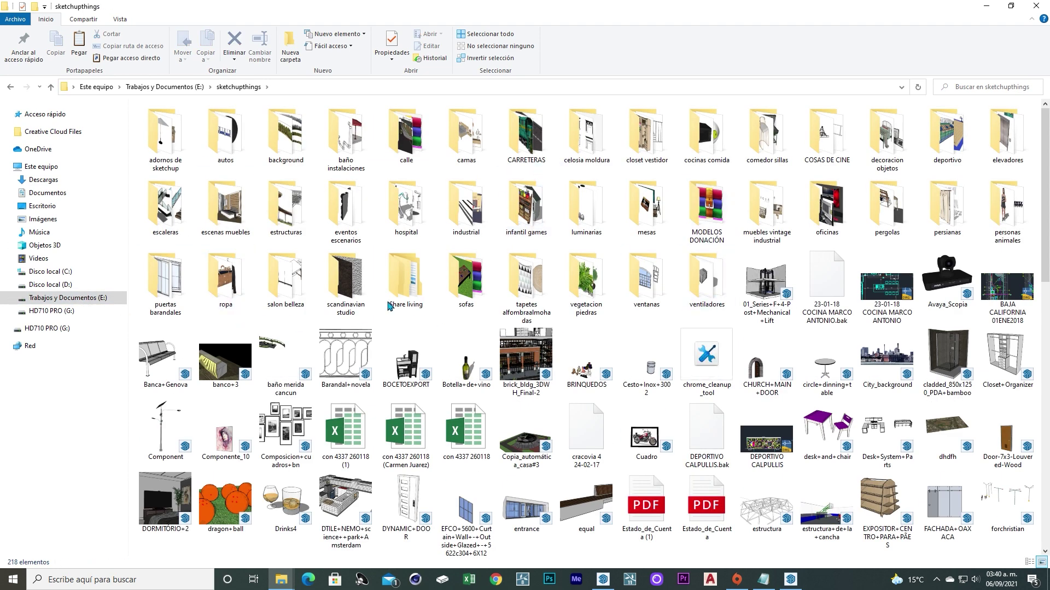
double_click(169, 147)
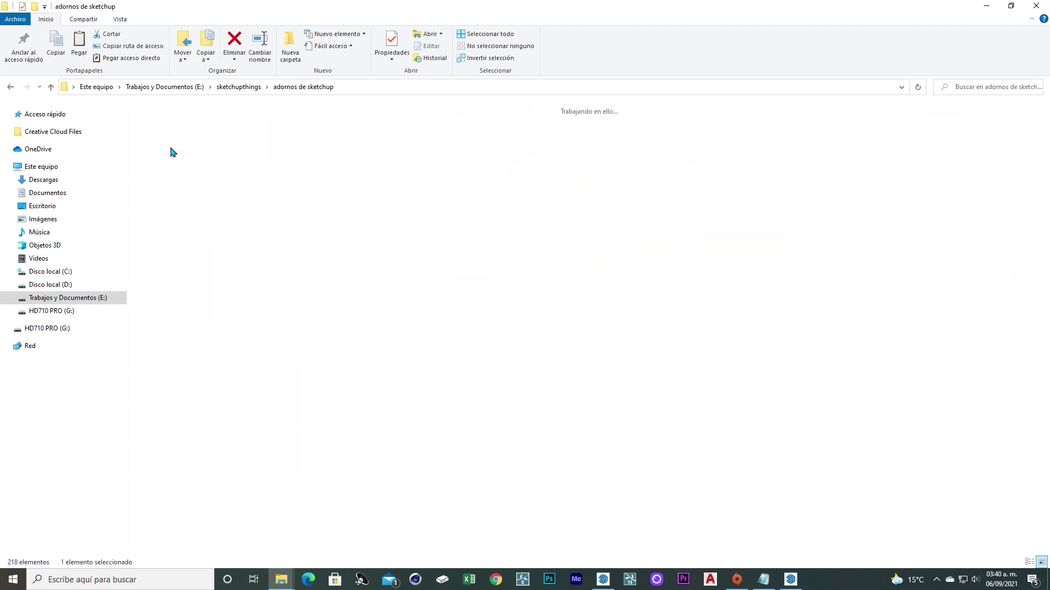
scroll(652, 196, down, 5)
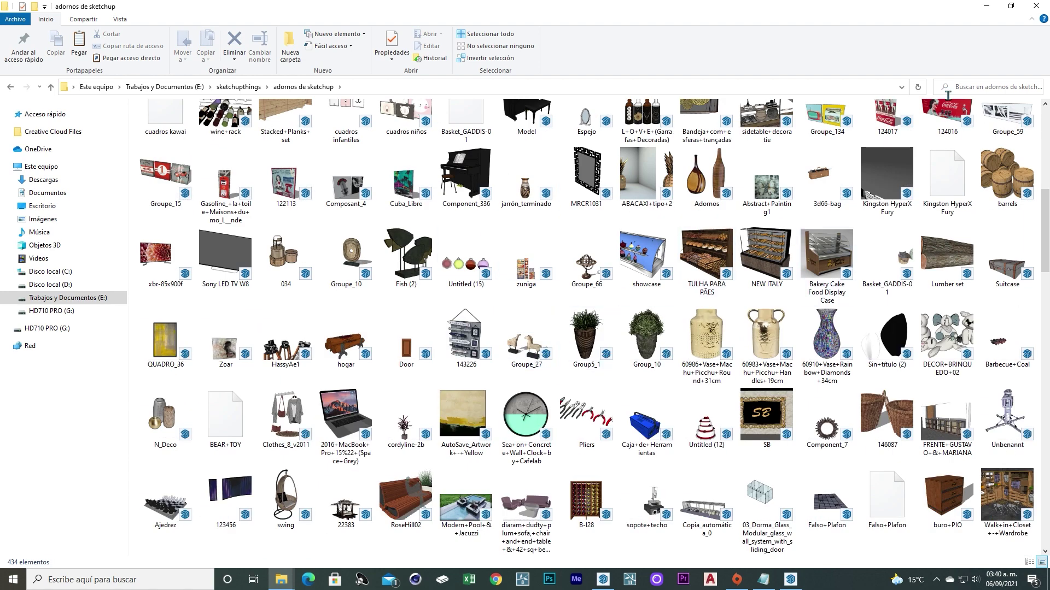
click(1035, 8)
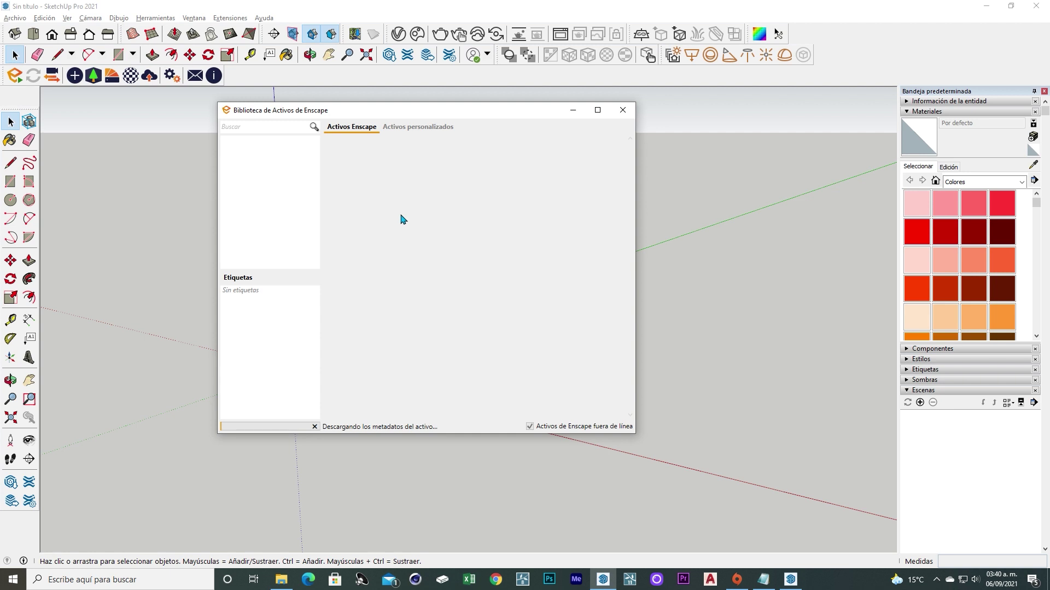
Step: Reposition the asset library while its 2479 offline assets finish loading
drag(460, 105, 463, 115)
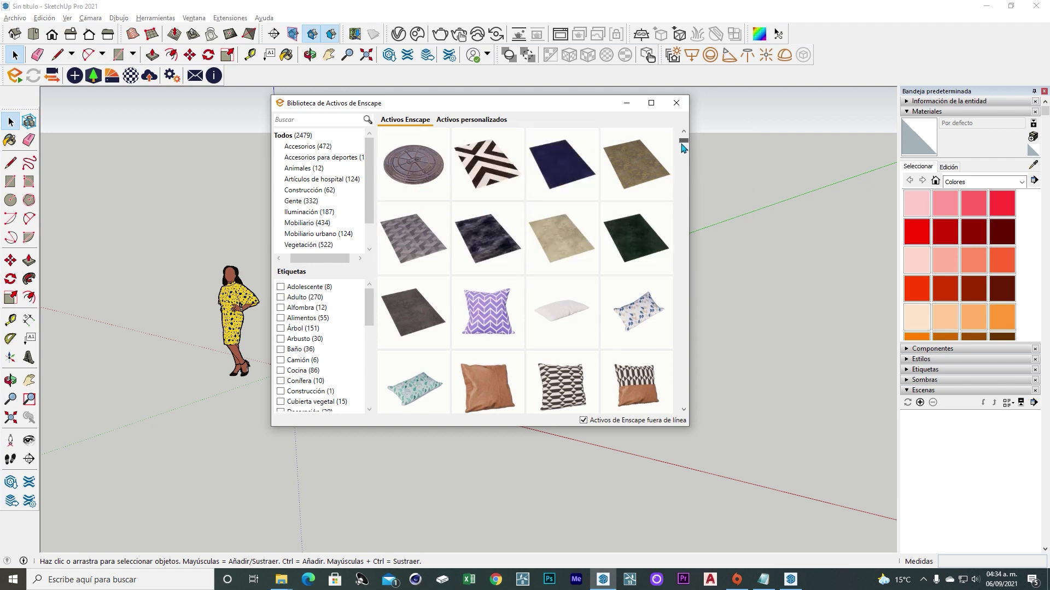
Step: Browse the Accesorios and Accesorios para deportes asset categories
drag(683, 146, 682, 196)
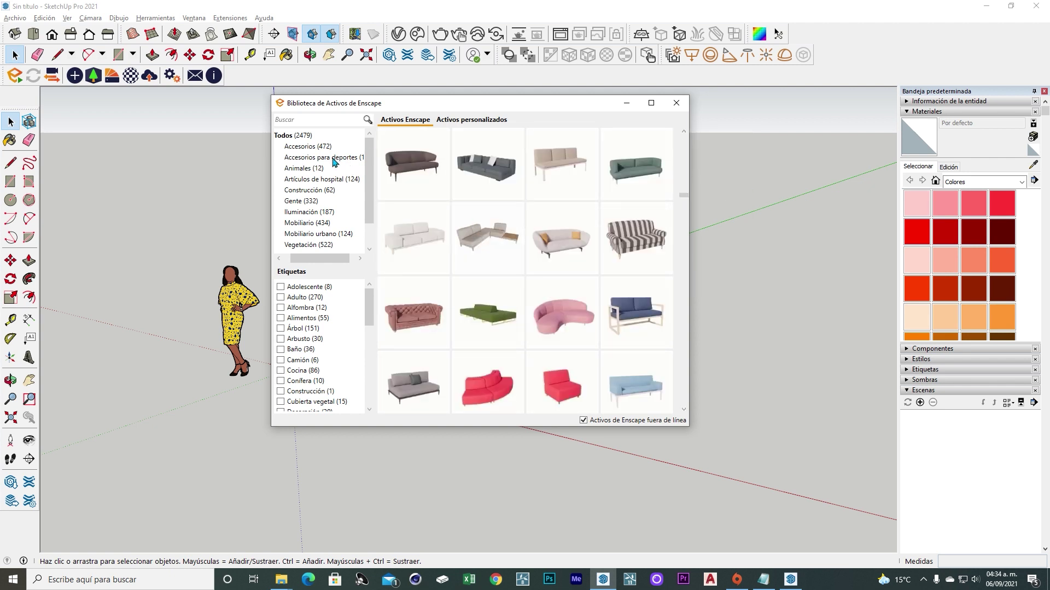
click(306, 147)
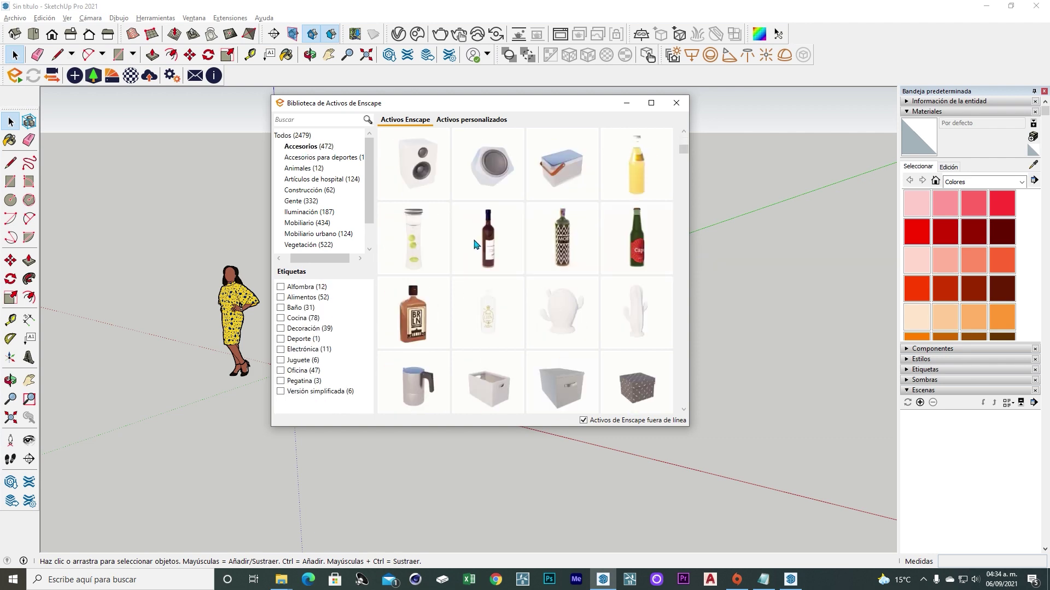
click(321, 158)
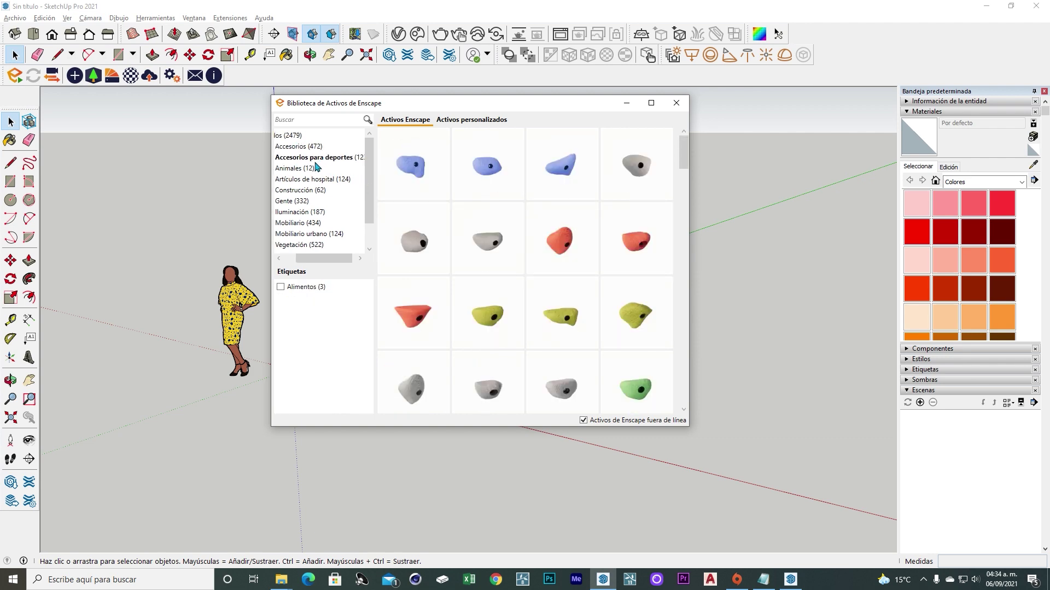
scroll(529, 276, down, 5)
scroll(529, 276, down, 5)
scroll(529, 276, down, 5)
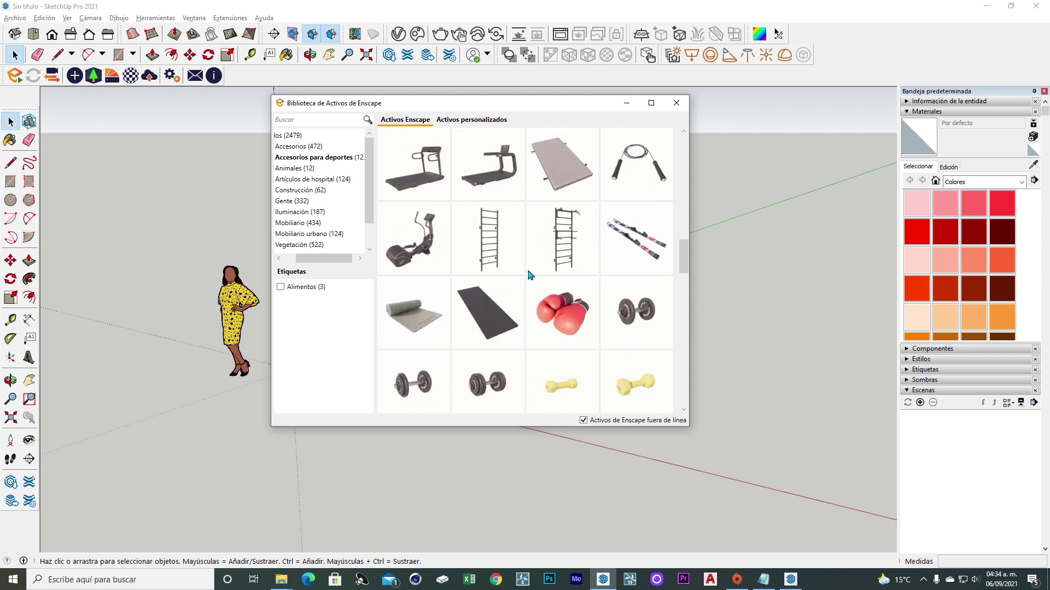
scroll(532, 284, down, 5)
Step: Browse the Animales, Artículos de hospital, Construcción and Vegetación asset categories
click(301, 170)
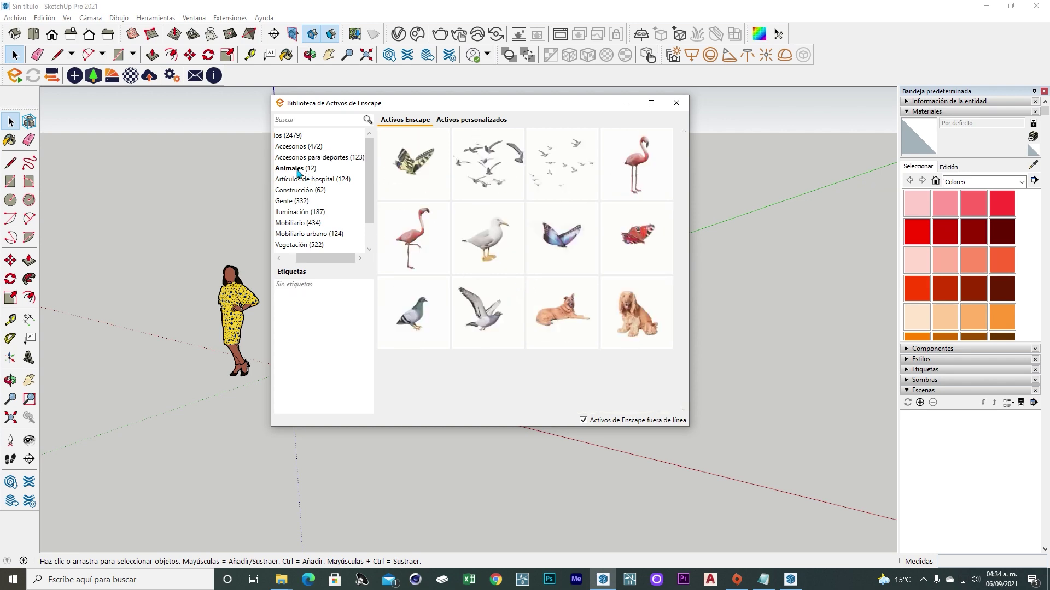
click(310, 179)
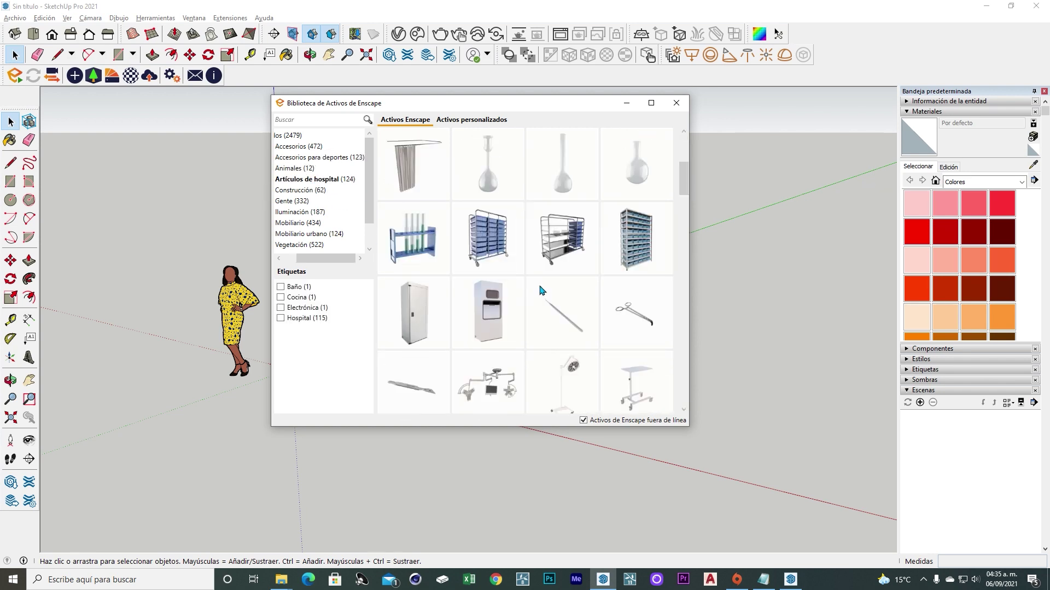
click(292, 192)
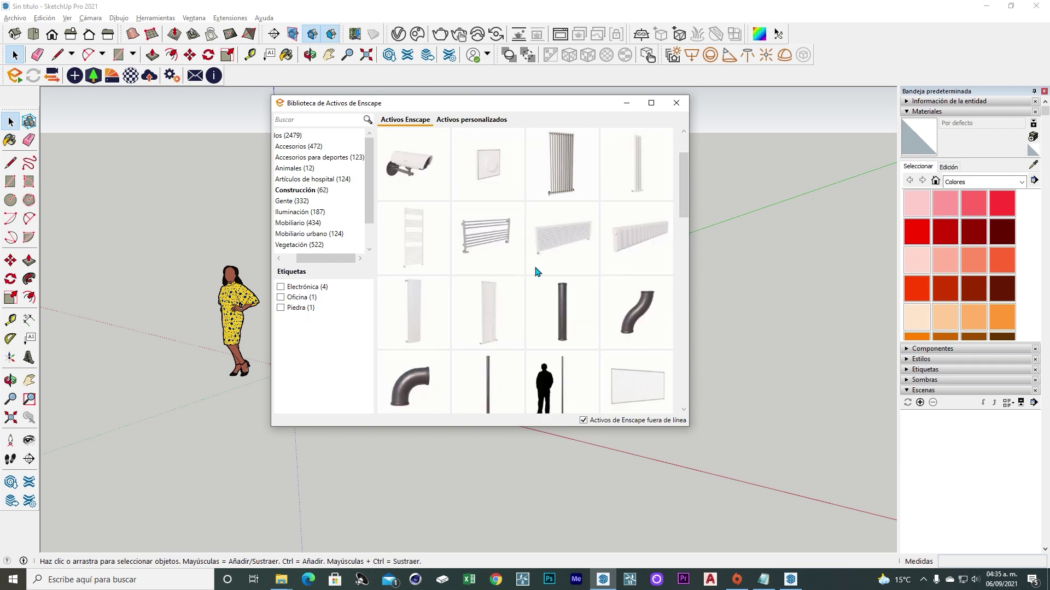
click(305, 246)
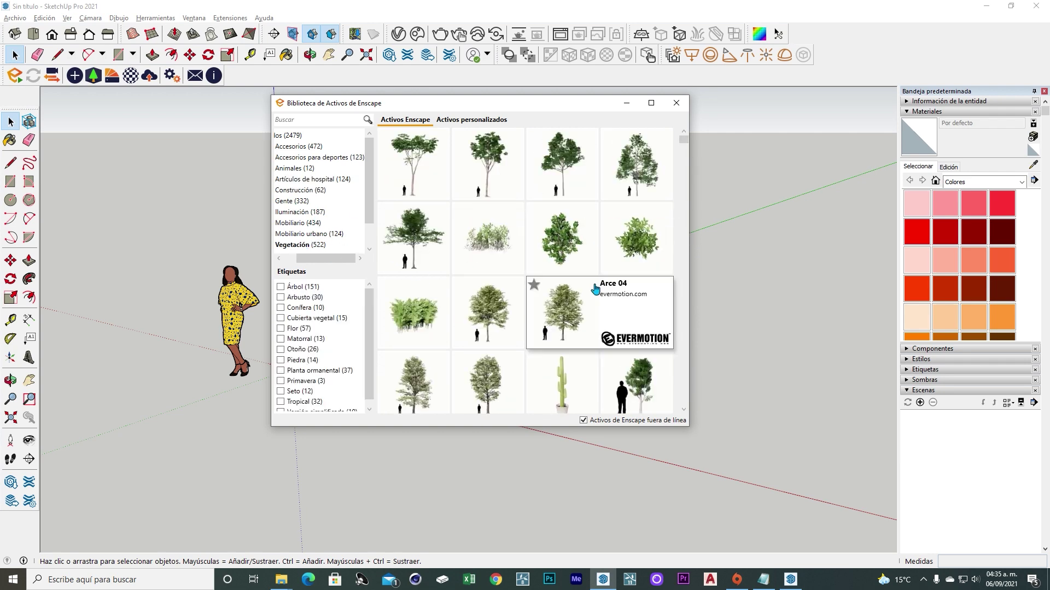
scroll(590, 281, up, 3)
scroll(595, 295, up, 3)
scroll(616, 297, up, 3)
scroll(616, 297, down, 5)
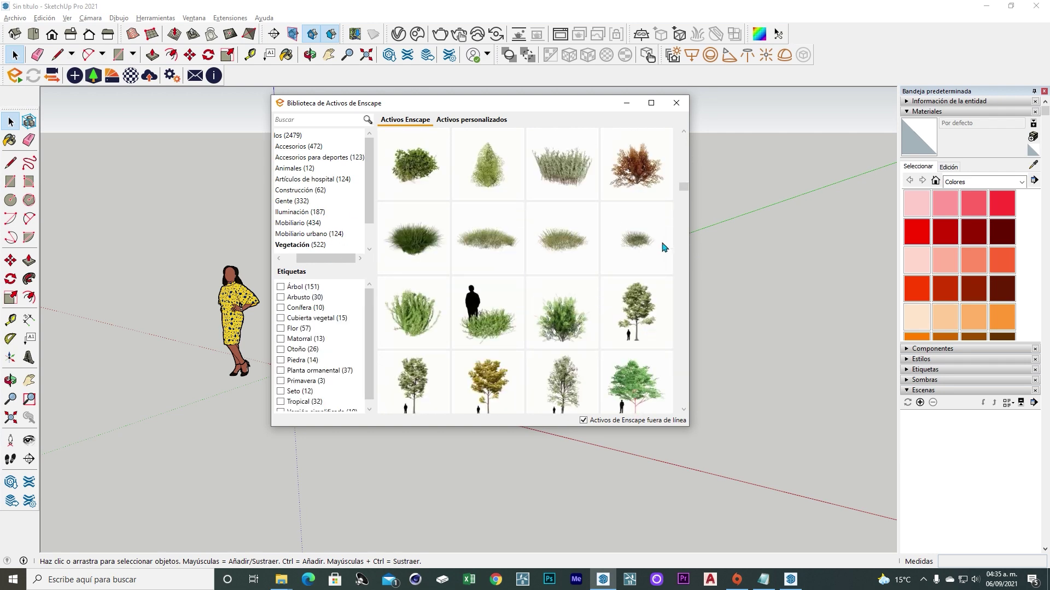
scroll(663, 241, down, 5)
scroll(663, 242, down, 5)
scroll(664, 241, down, 5)
scroll(664, 241, down, 5)
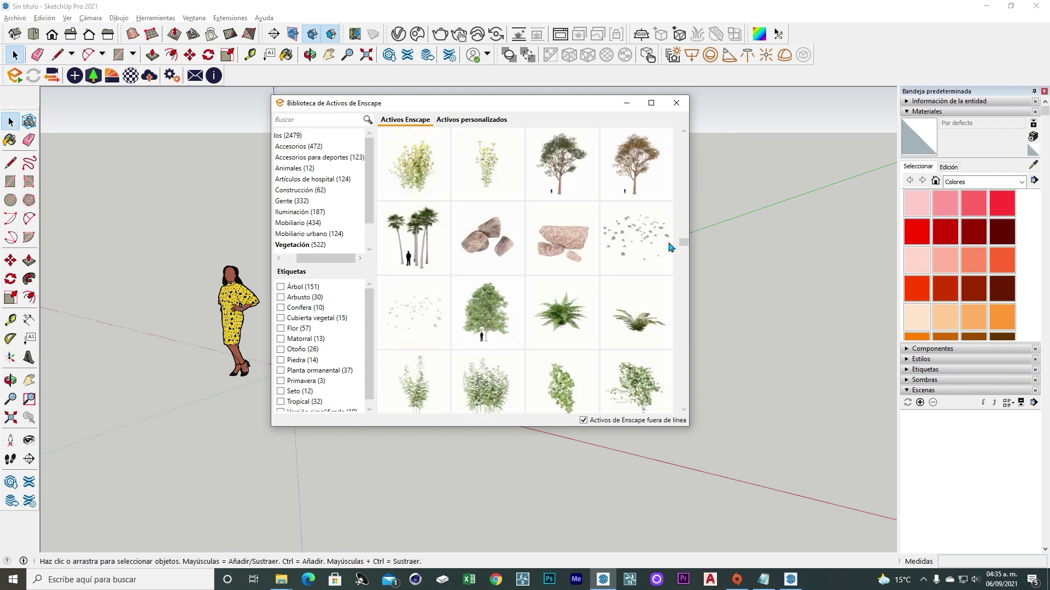
Step: Scroll through the Vegetación assets, close the asset library and open the Enscape material library
drag(684, 241, 684, 293)
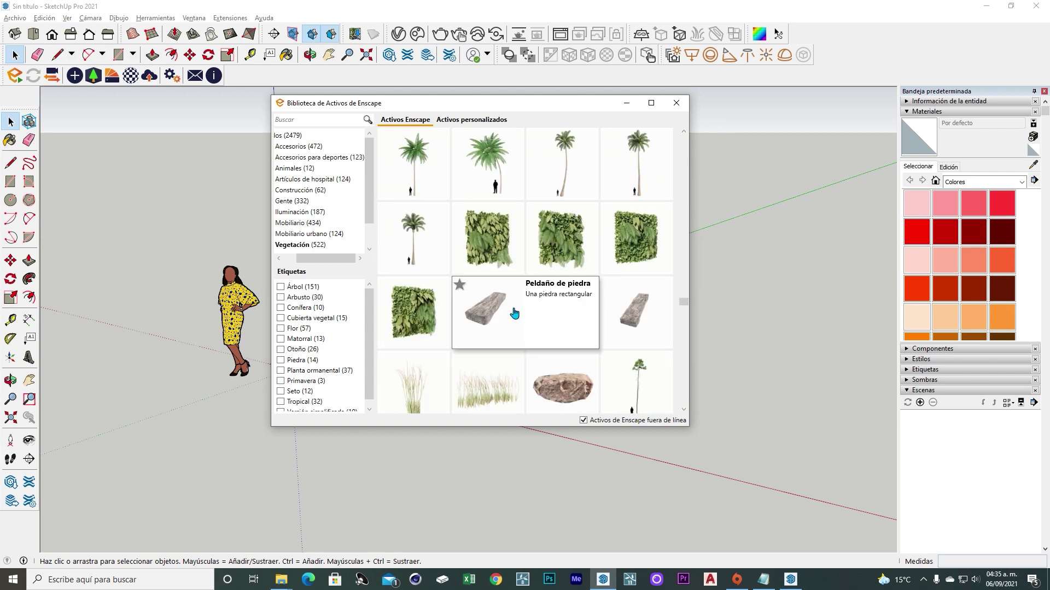
scroll(520, 313, down, 2)
scroll(545, 316, up, 2)
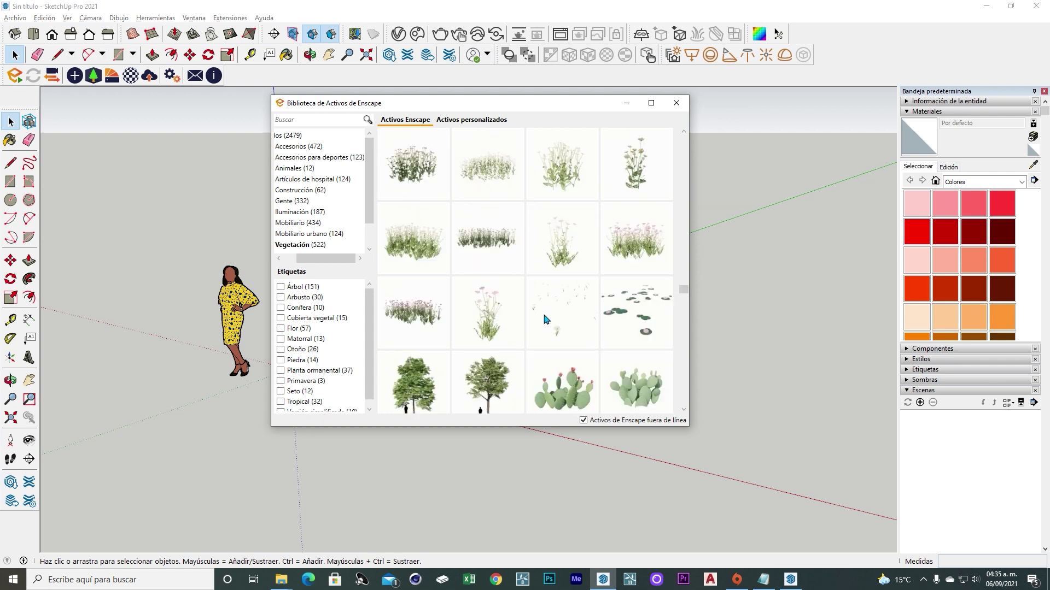
scroll(544, 301, up, 2)
scroll(534, 206, up, 2)
scroll(514, 172, up, 2)
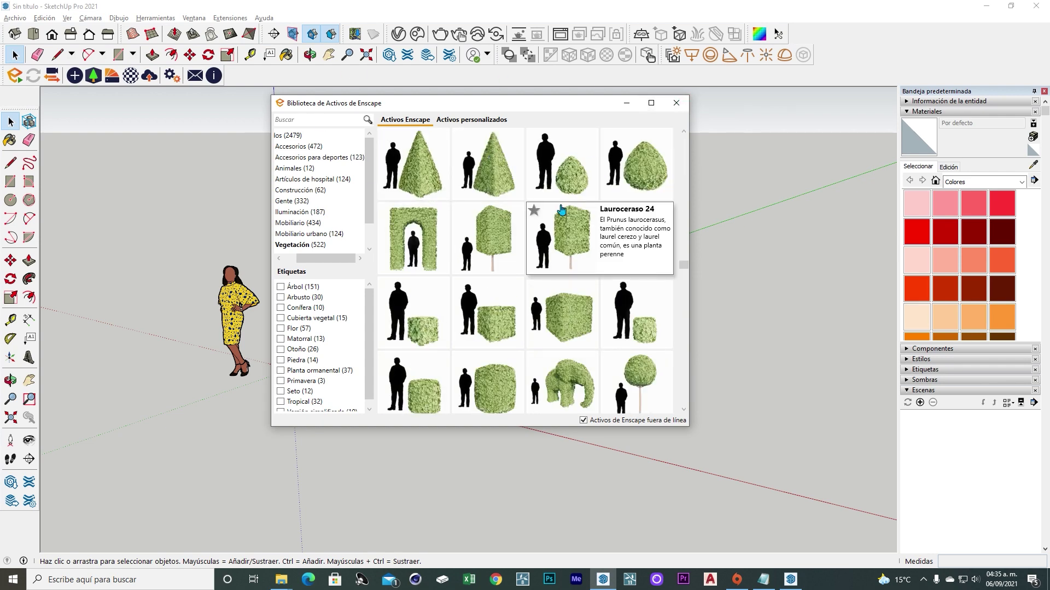
click(94, 75)
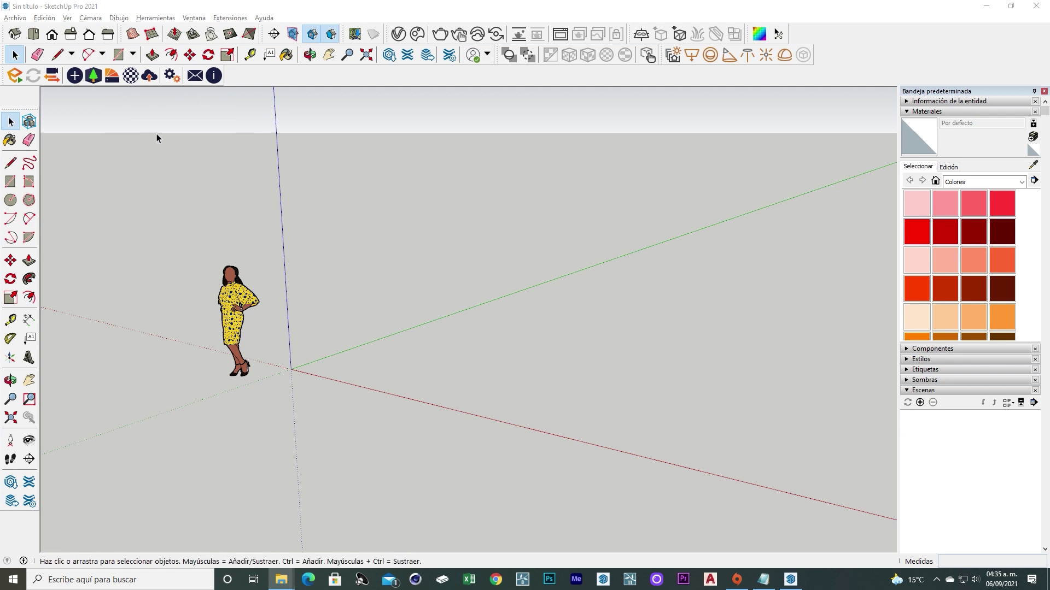
click(113, 82)
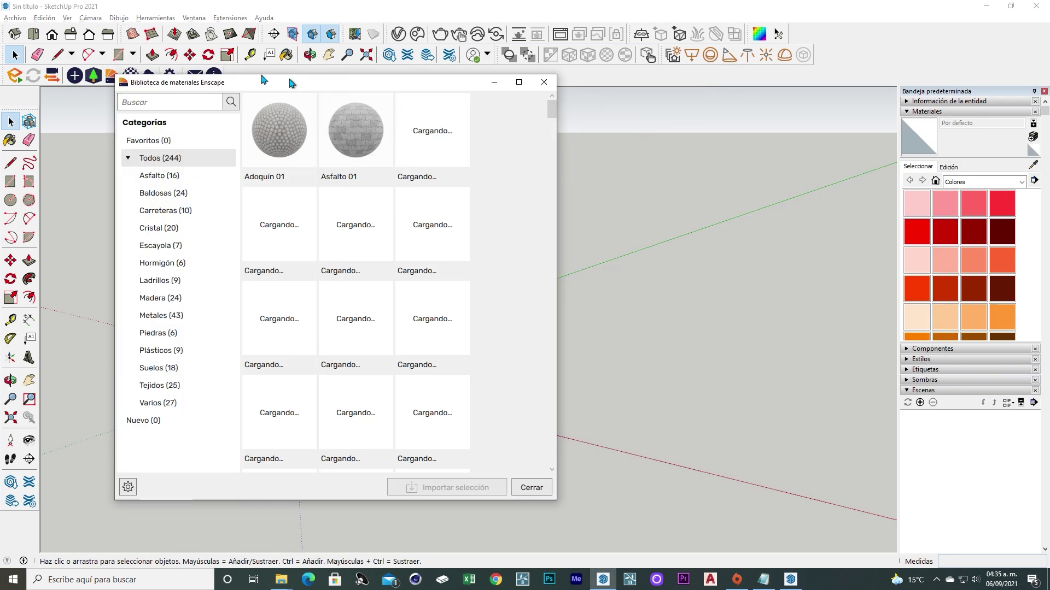
Step: Browse the Baldosas, Carreteras and Cristal categories in the Enscape material library
drag(265, 82, 459, 75)
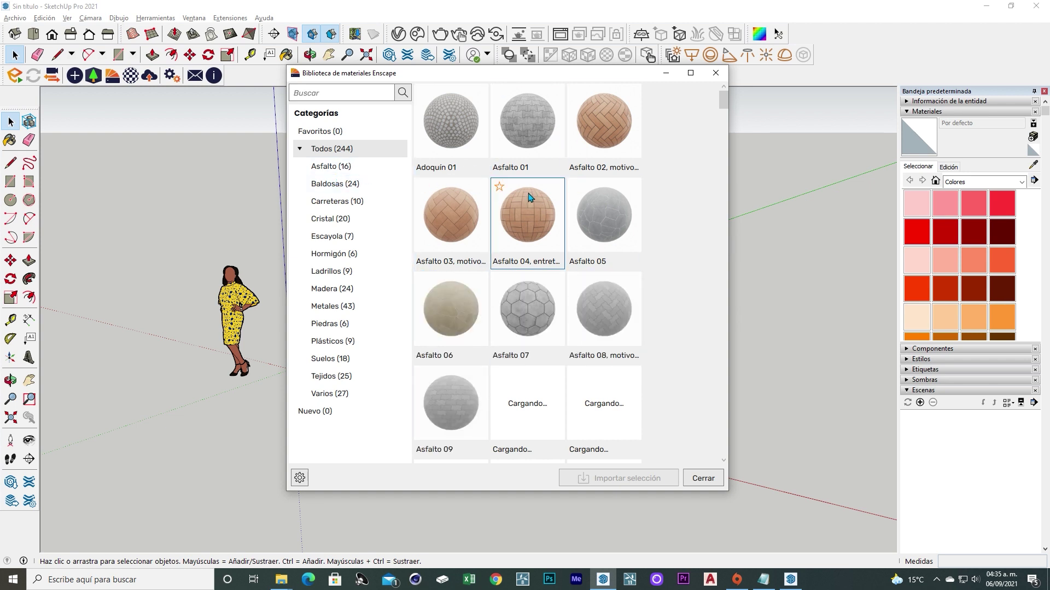
click(335, 186)
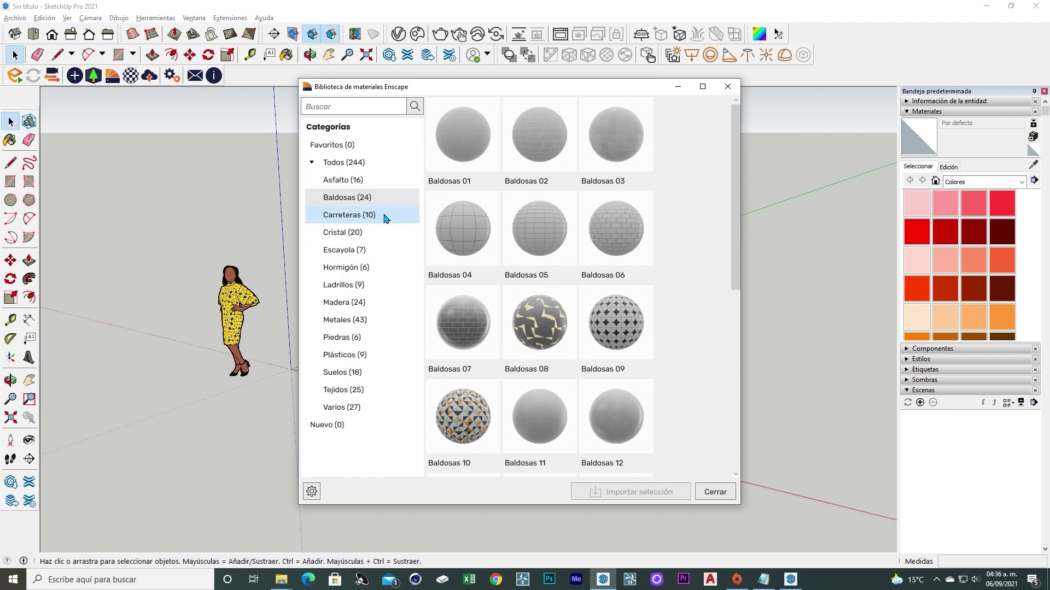
click(349, 217)
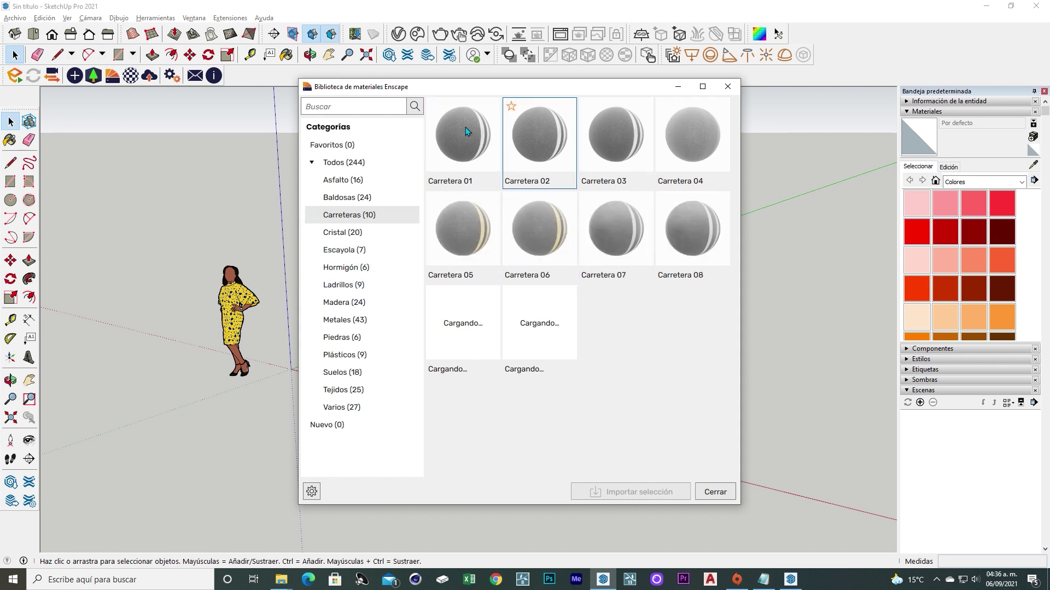
click(337, 230)
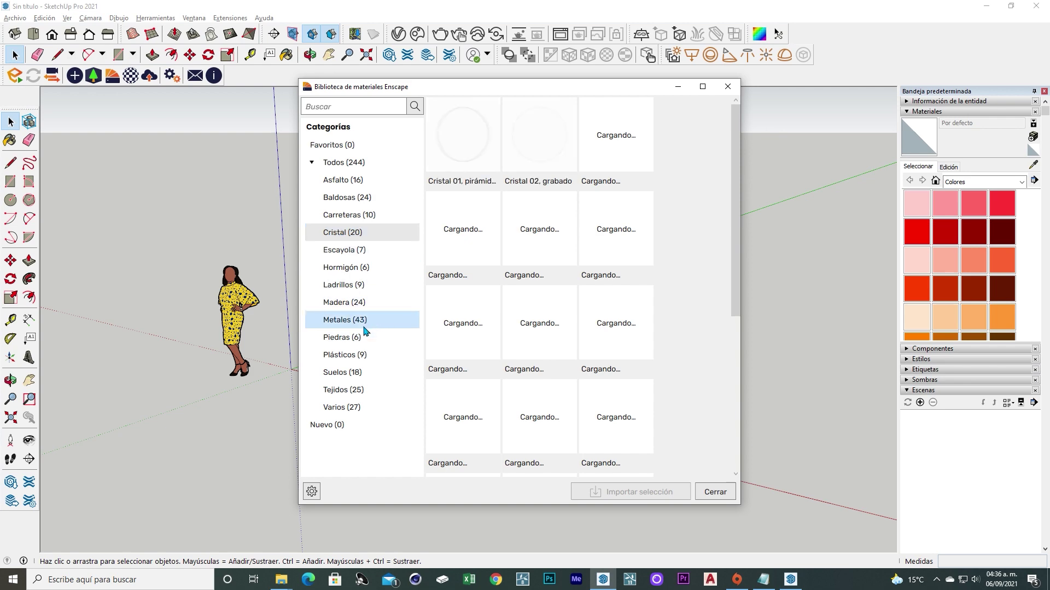
Step: Set TEXTURAS ENSCAPE as the storage folder for imported Enscape textures
click(312, 493)
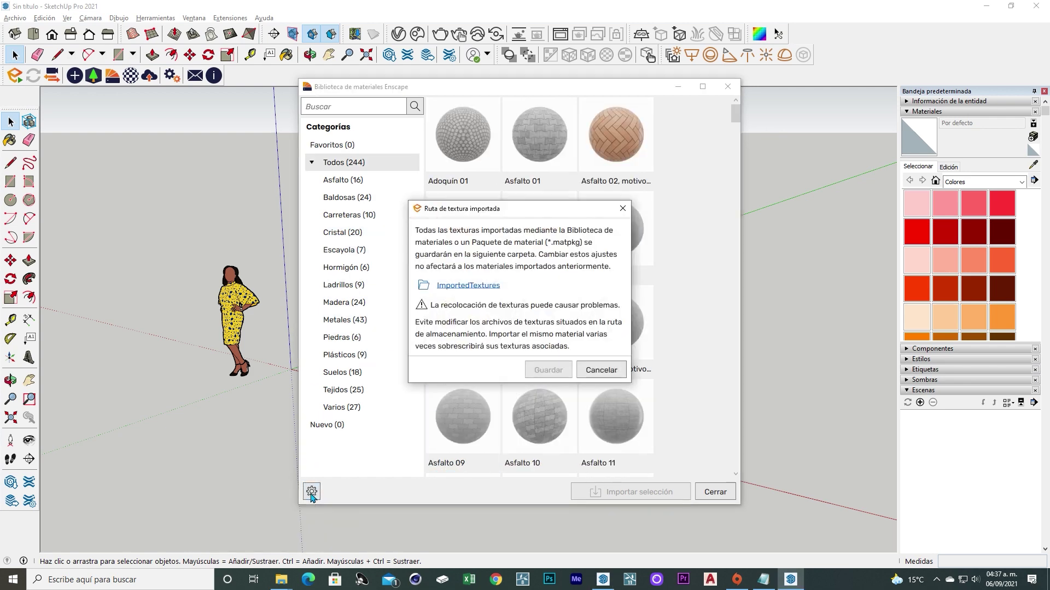
click(468, 285)
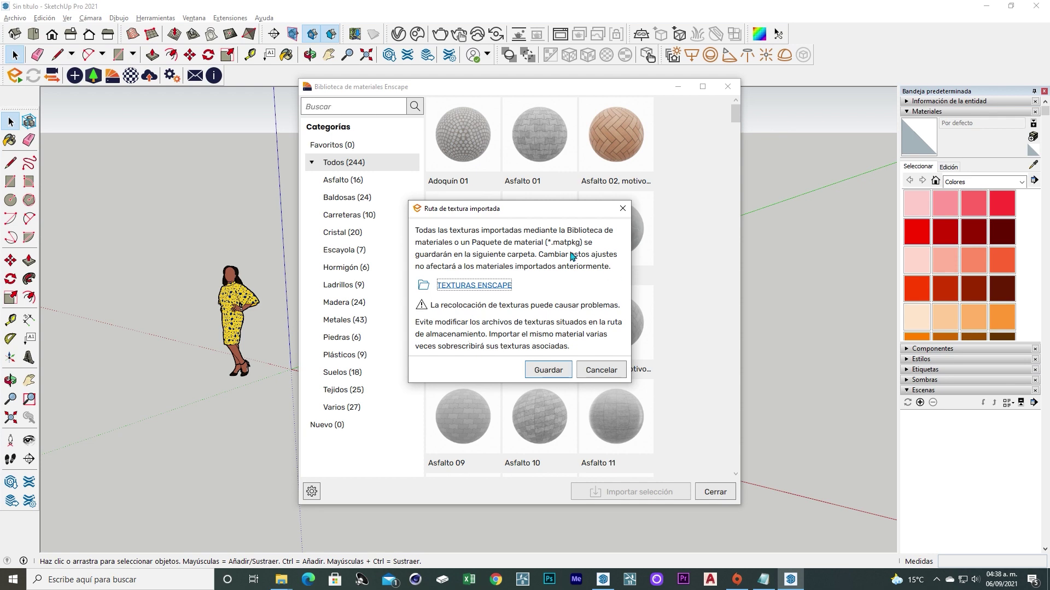
click(537, 372)
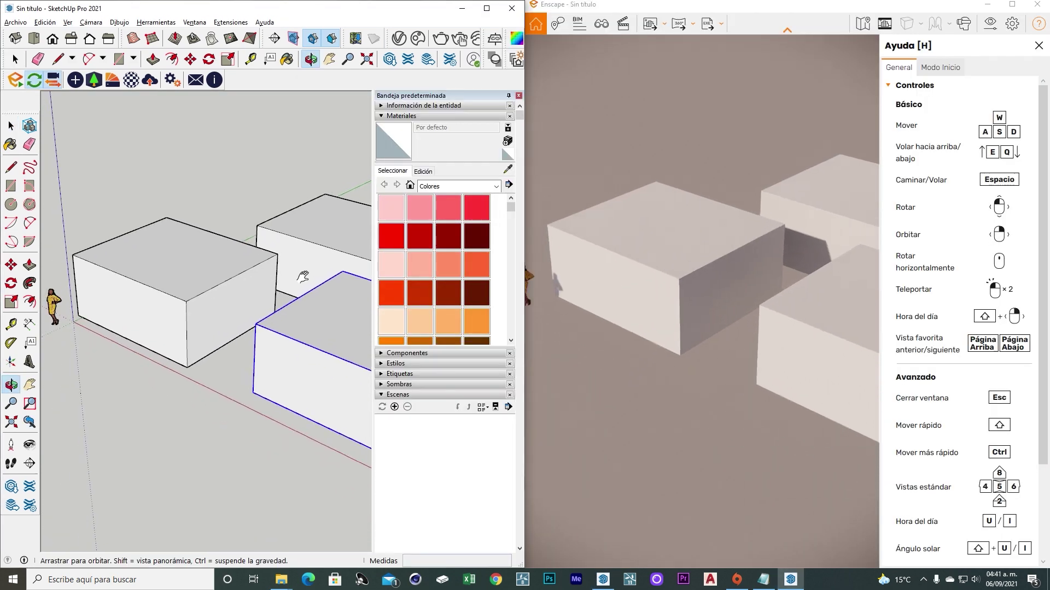
Step: Import Adoquín 01, Asfalto 01–11 and Pintura de coche 06 from the Enscape material library
click(131, 80)
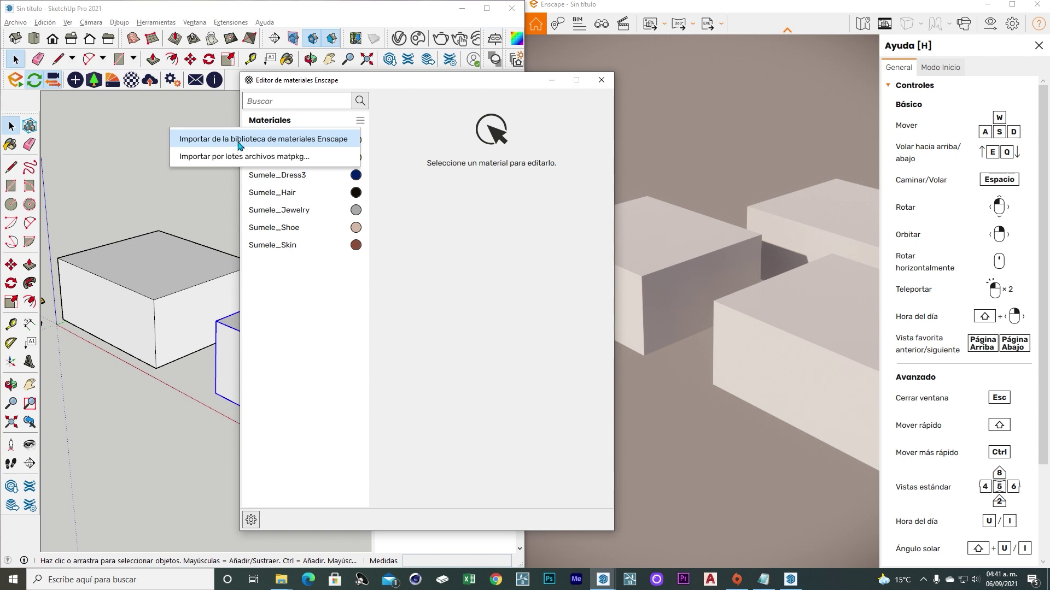
click(239, 143)
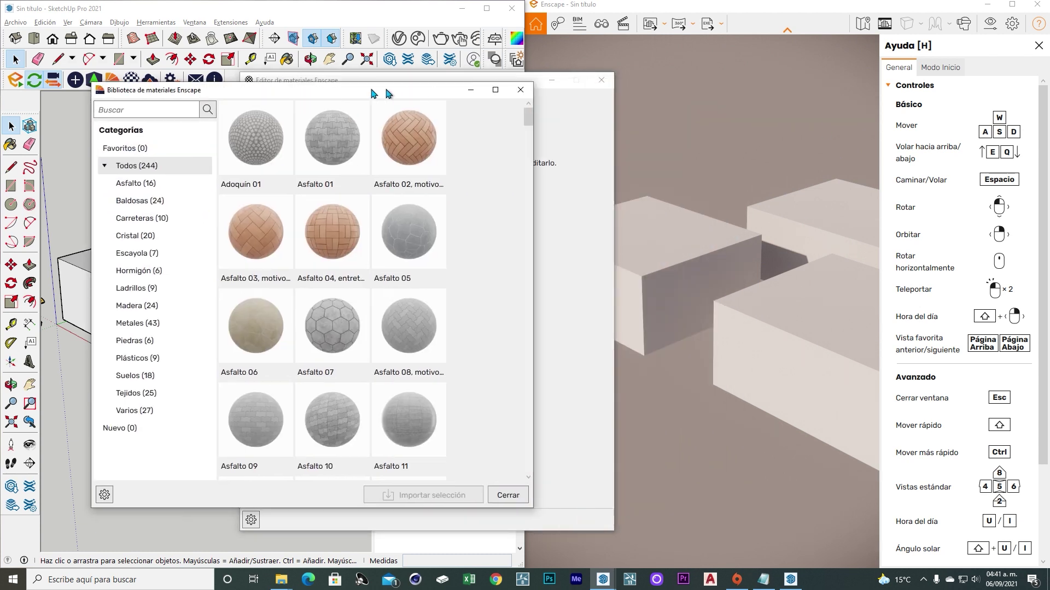
drag(632, 96, 321, 103)
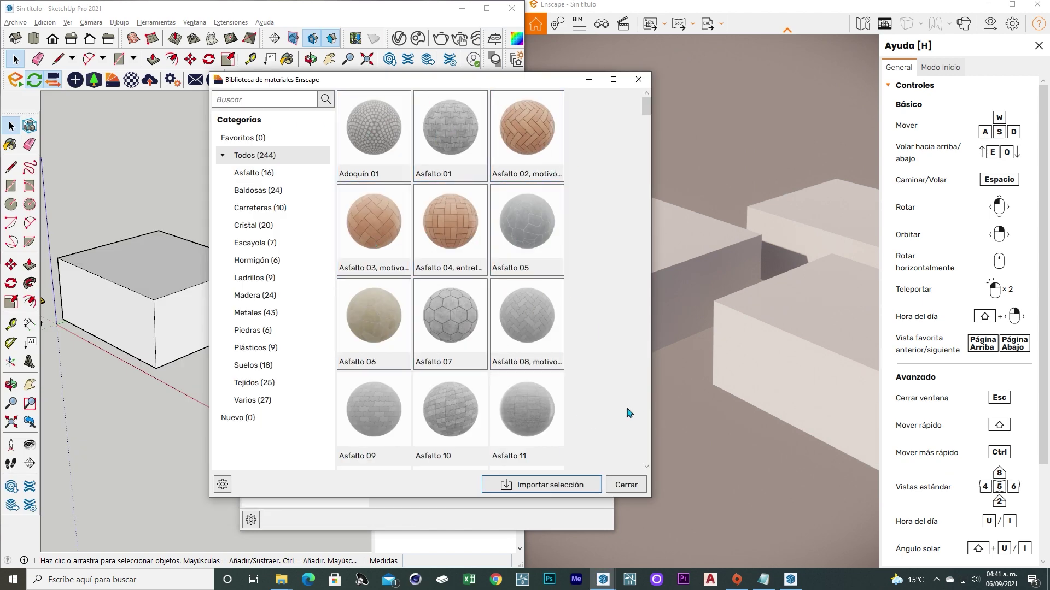
click(546, 485)
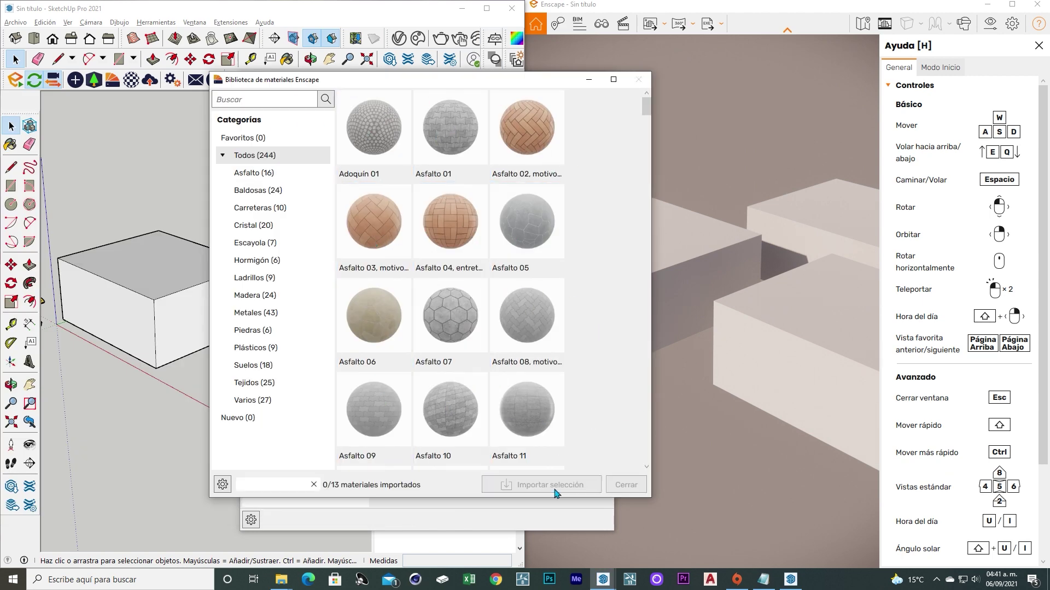
drag(539, 83, 820, 80)
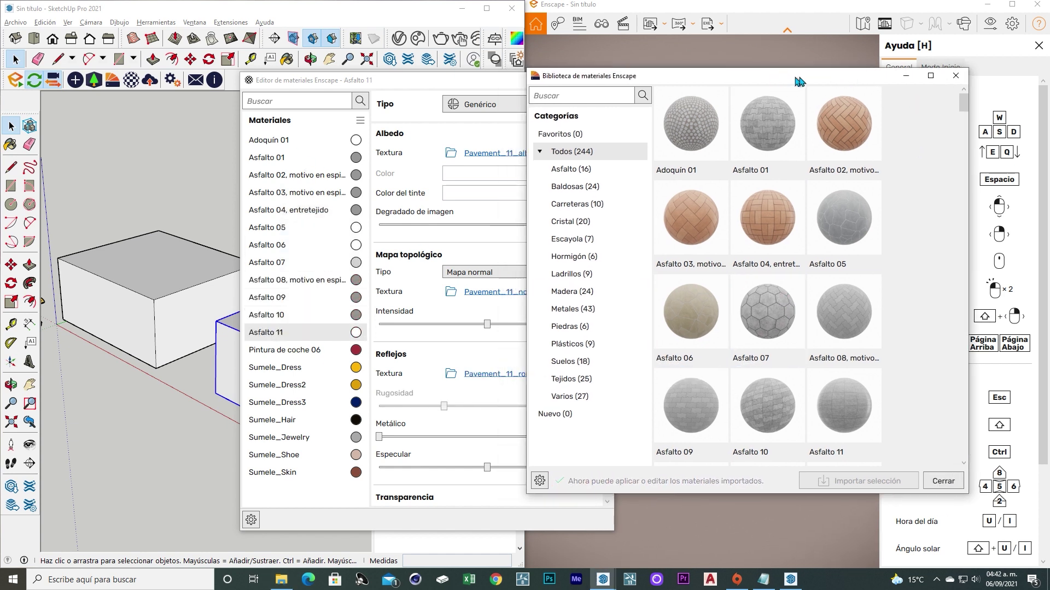
drag(763, 76, 794, 76)
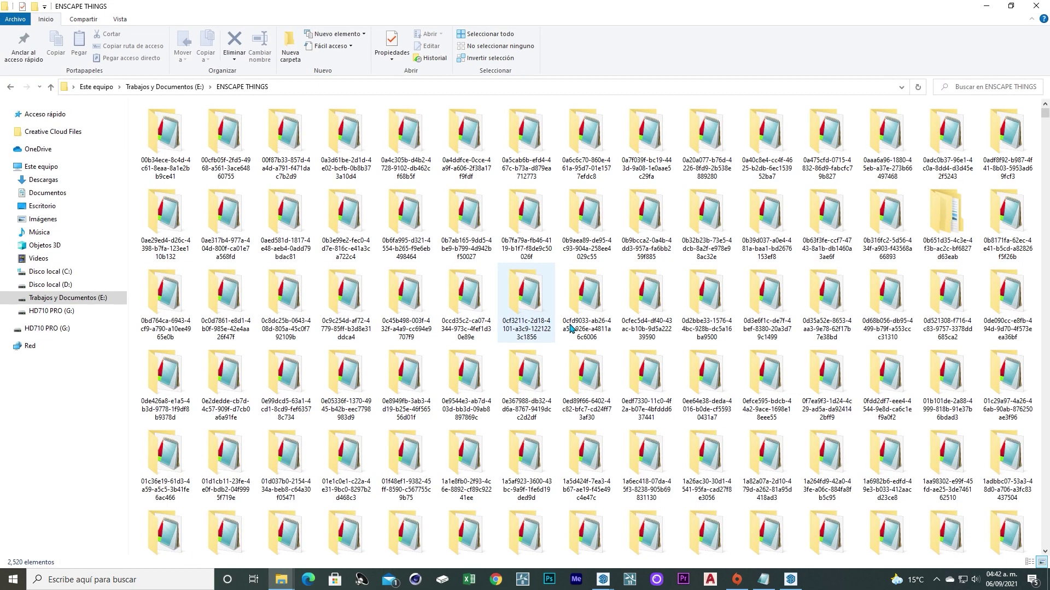
drag(1045, 117, 1043, 563)
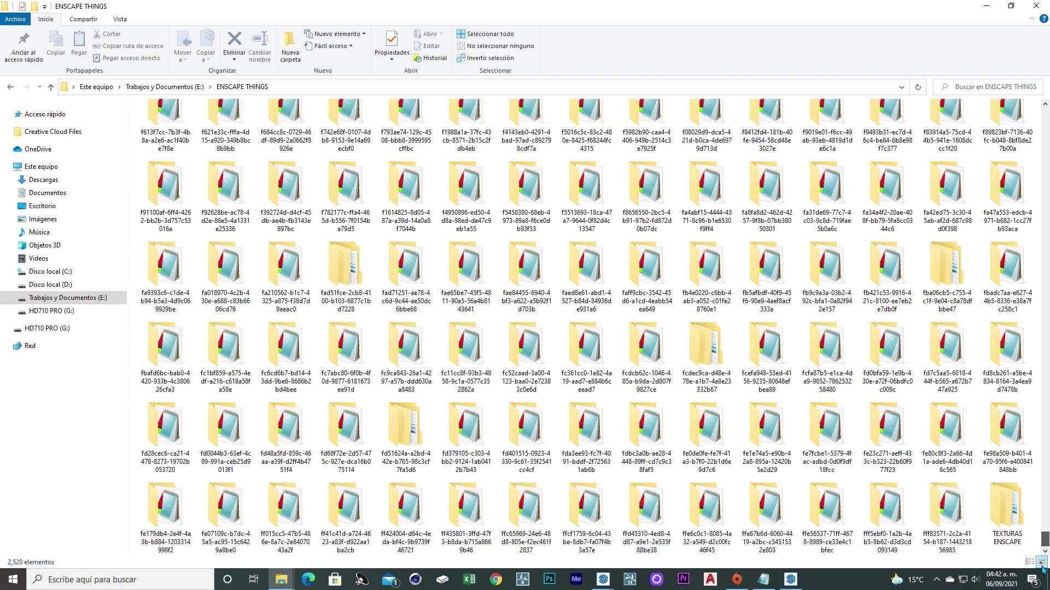
double_click(1007, 508)
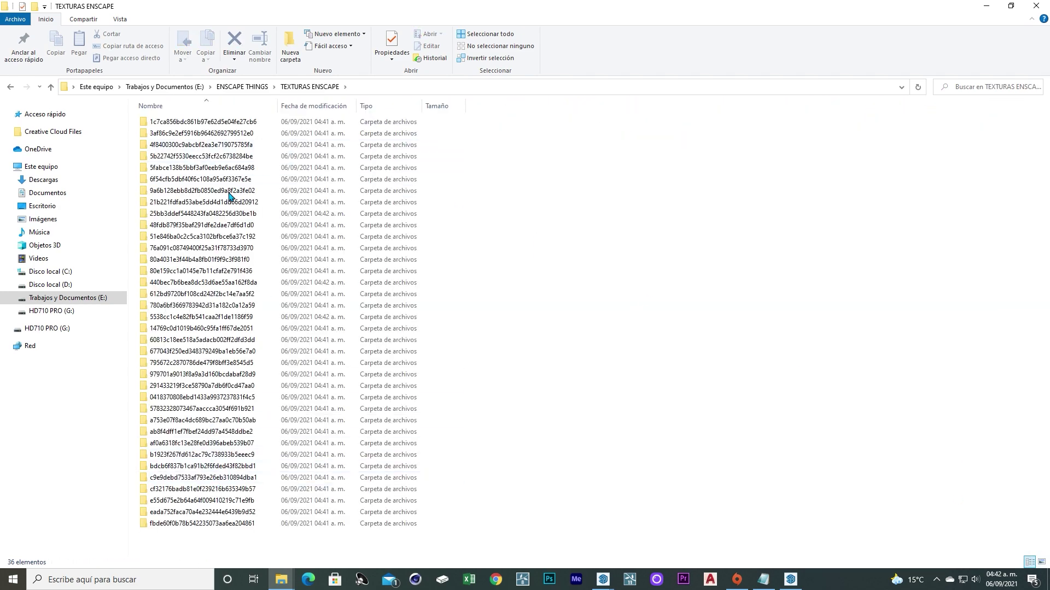
click(1042, 6)
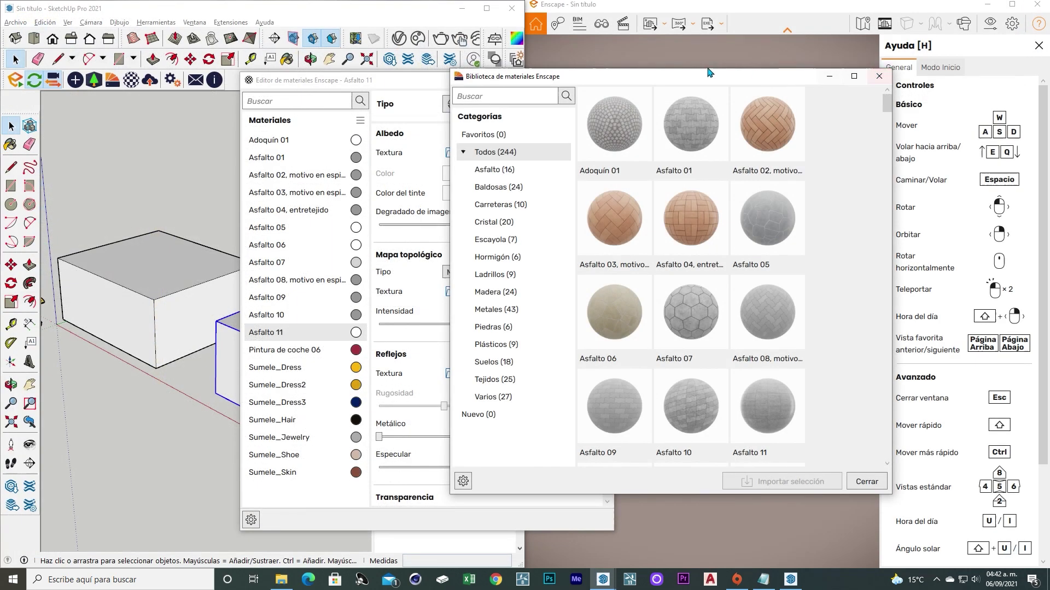
Step: Close the Enscape library and editor, and set the Materials tray to En el modelo
click(877, 77)
click(279, 175)
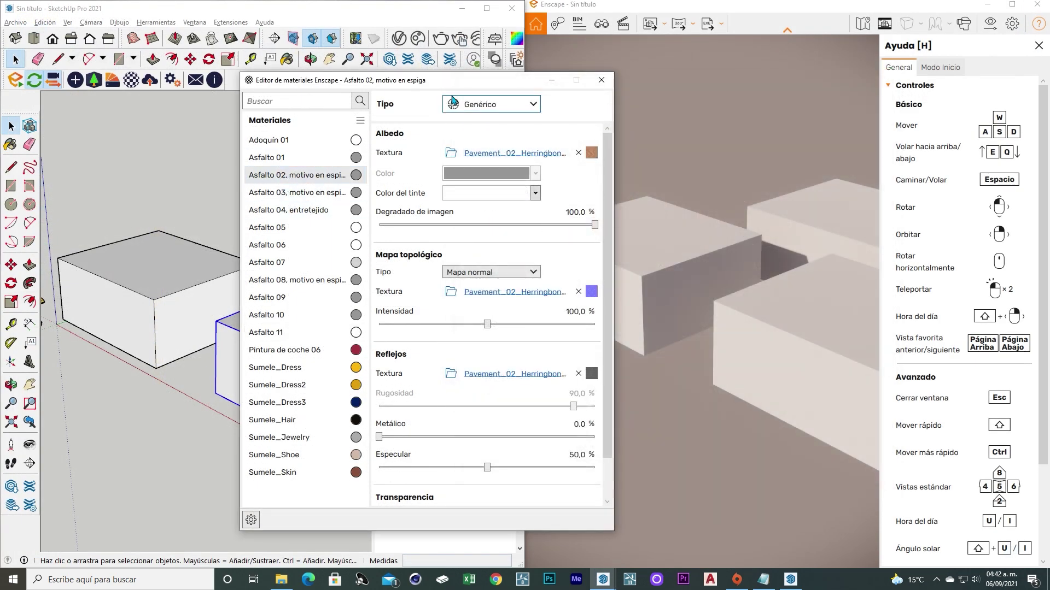
drag(454, 80, 176, 91)
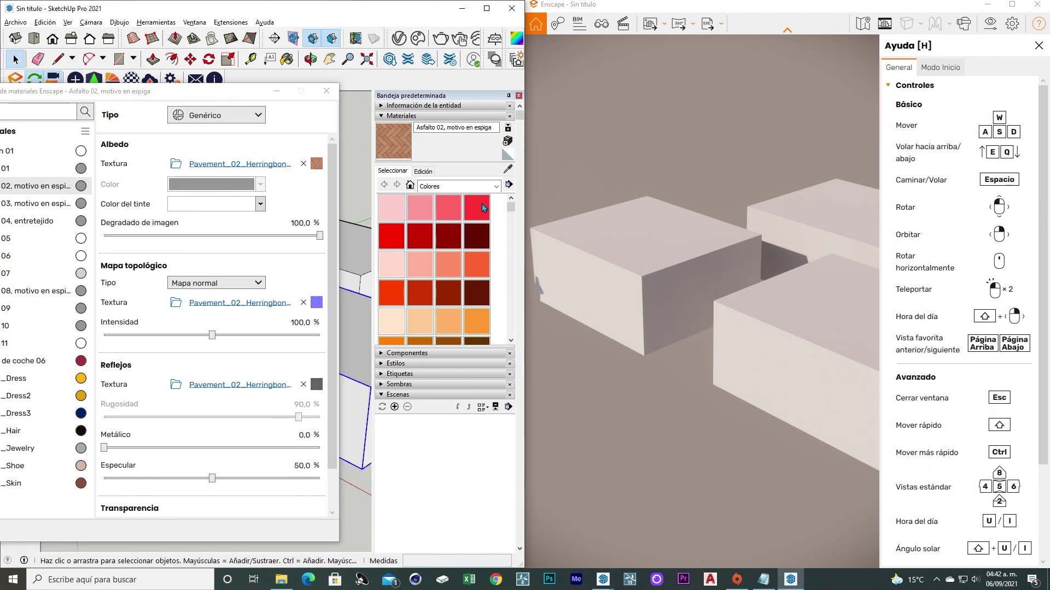
click(476, 187)
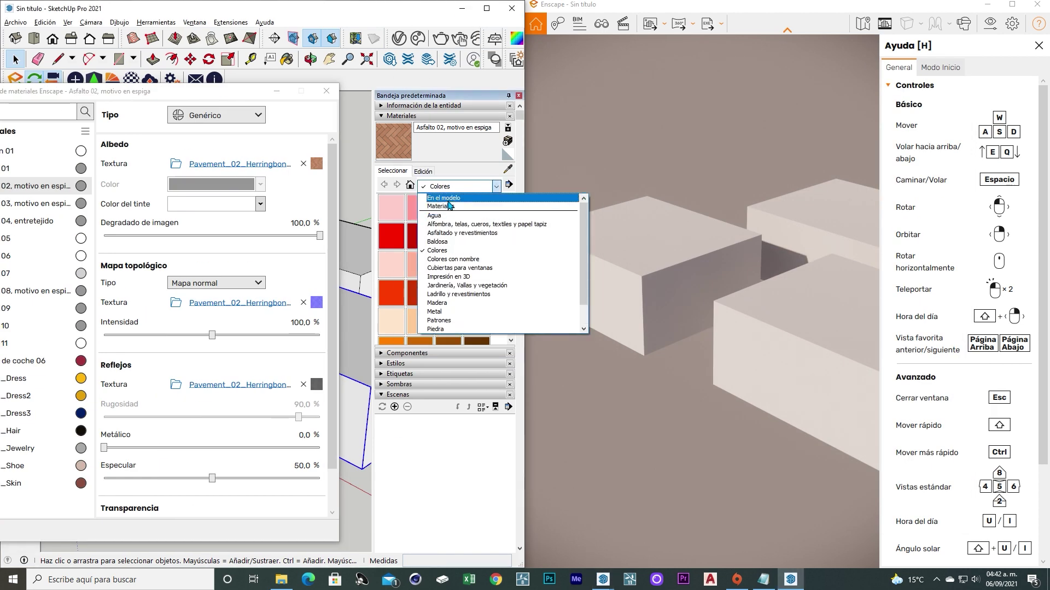
click(447, 199)
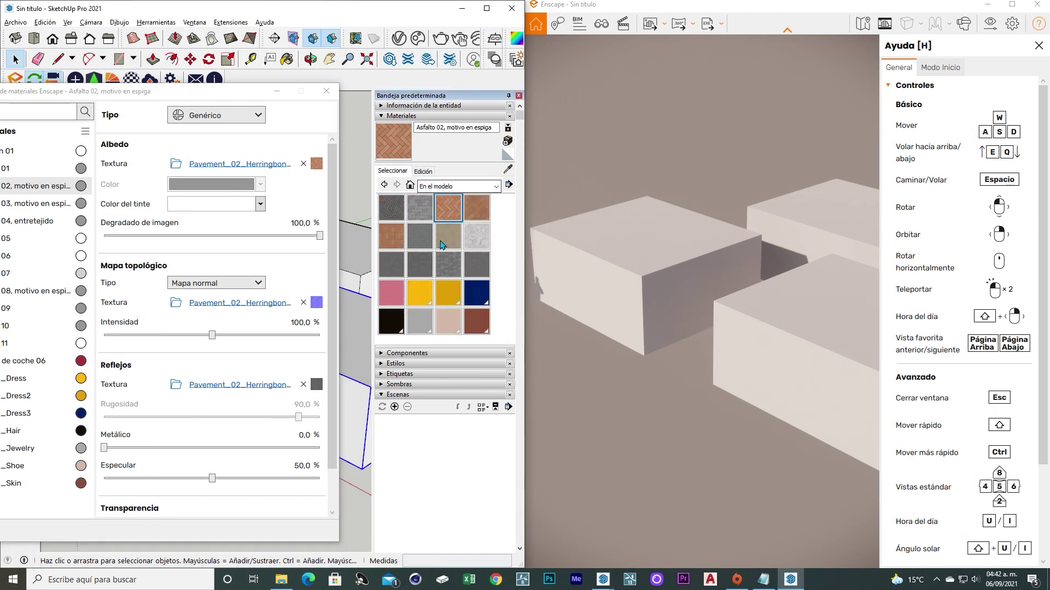
click(326, 91)
Step: Paint the selected box with Asfalto 01 and inspect it in the Enscape live view
click(421, 206)
click(306, 350)
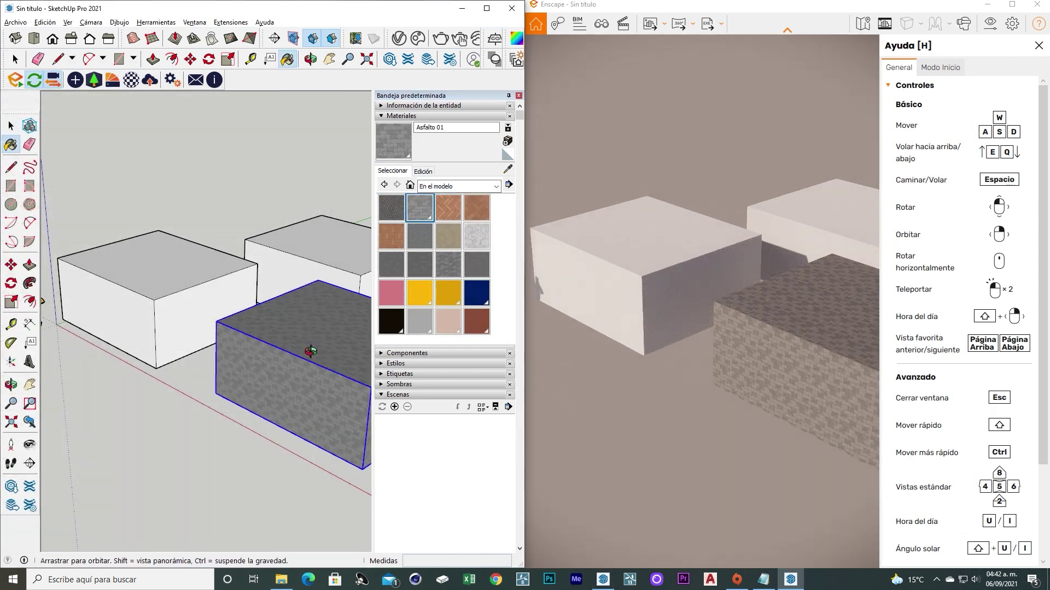
scroll(246, 339, up, 3)
scroll(249, 334, up, 3)
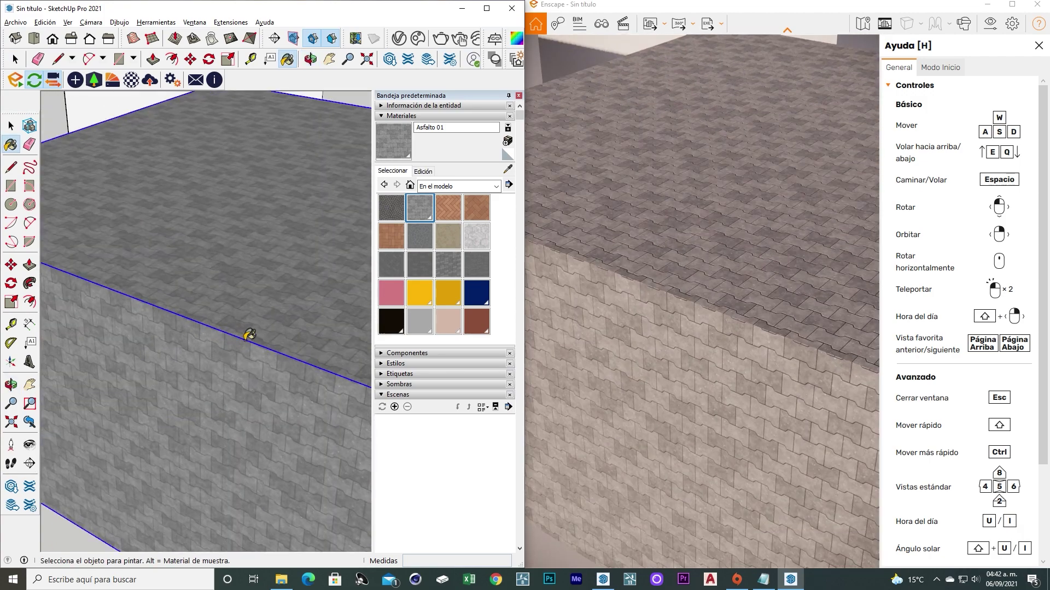
click(131, 80)
click(501, 59)
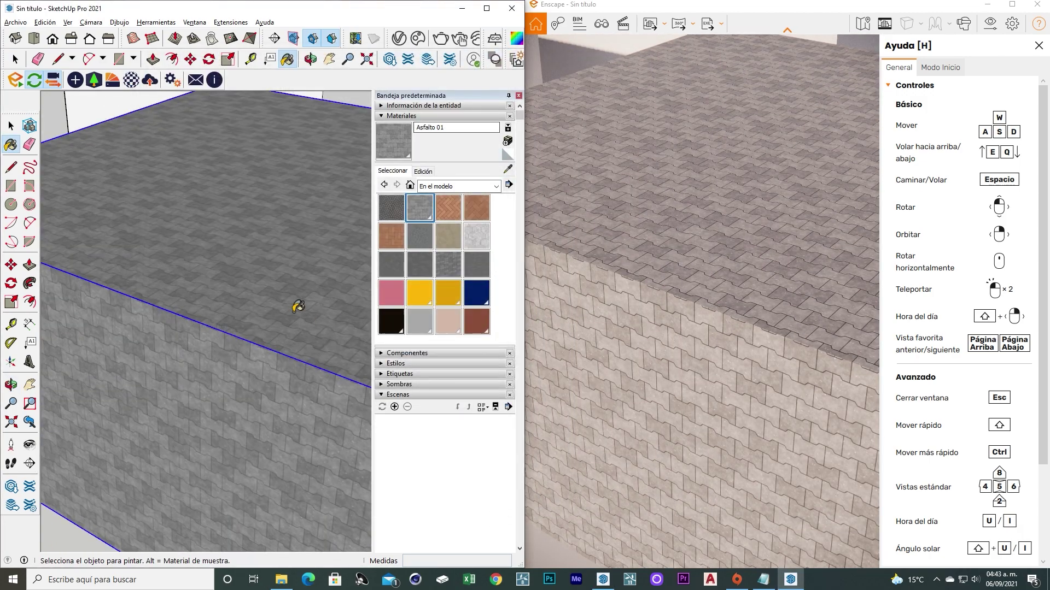
mouse_move(295, 304)
middle_down()
mouse_move(271, 281)
mouse_move(254, 281)
mouse_move(241, 300)
middle_up()
scroll(261, 278, up, 2)
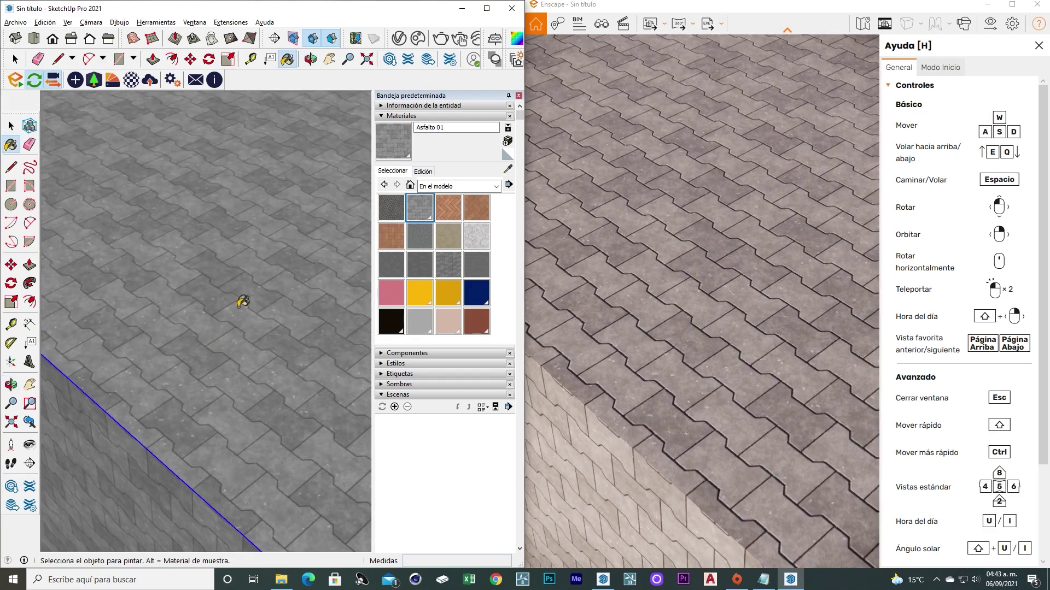
Step: In Enscape's material editor, give Asfalto 01 bump intensity 89.4 % and metallic 13.9 %
click(131, 80)
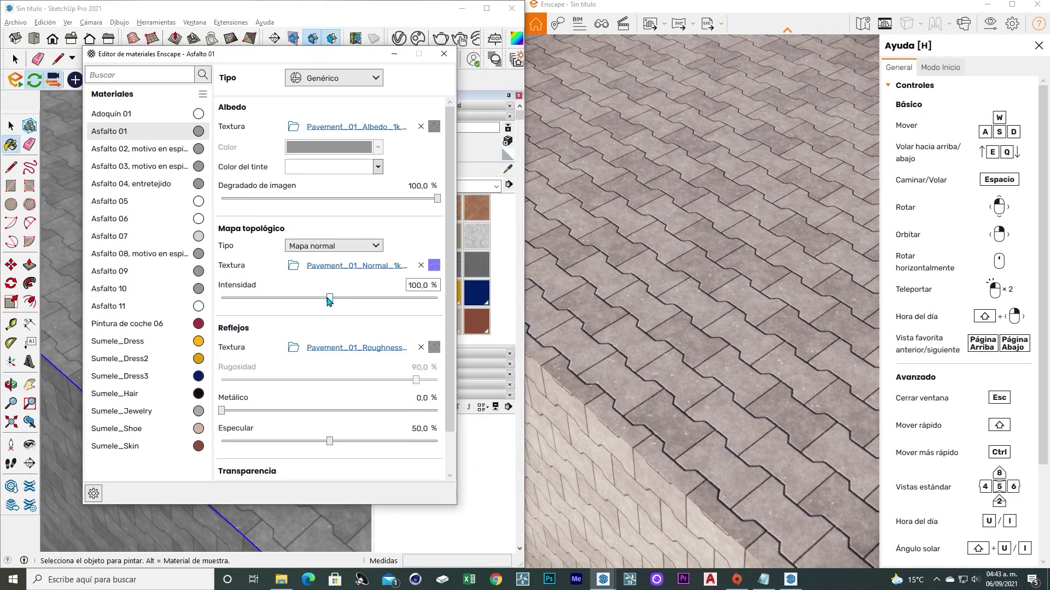
mouse_move(328, 297)
mouse_down()
mouse_move(342, 297)
mouse_move(270, 298)
mouse_move(345, 305)
mouse_move(274, 300)
mouse_move(310, 314)
mouse_up()
mouse_move(227, 413)
mouse_down()
mouse_move(292, 416)
mouse_move(146, 415)
mouse_move(248, 419)
mouse_up()
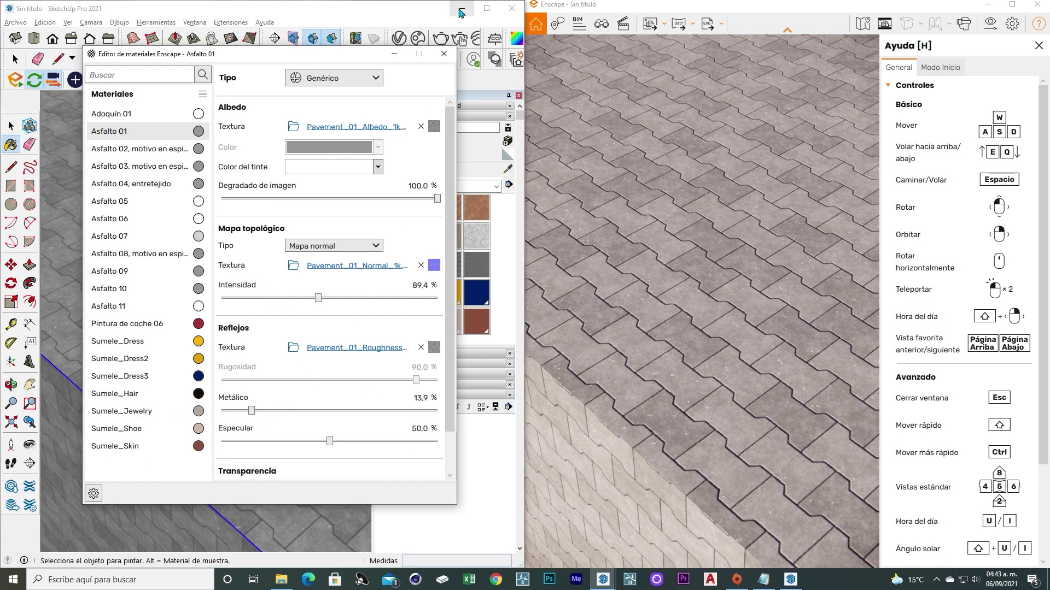
click(443, 53)
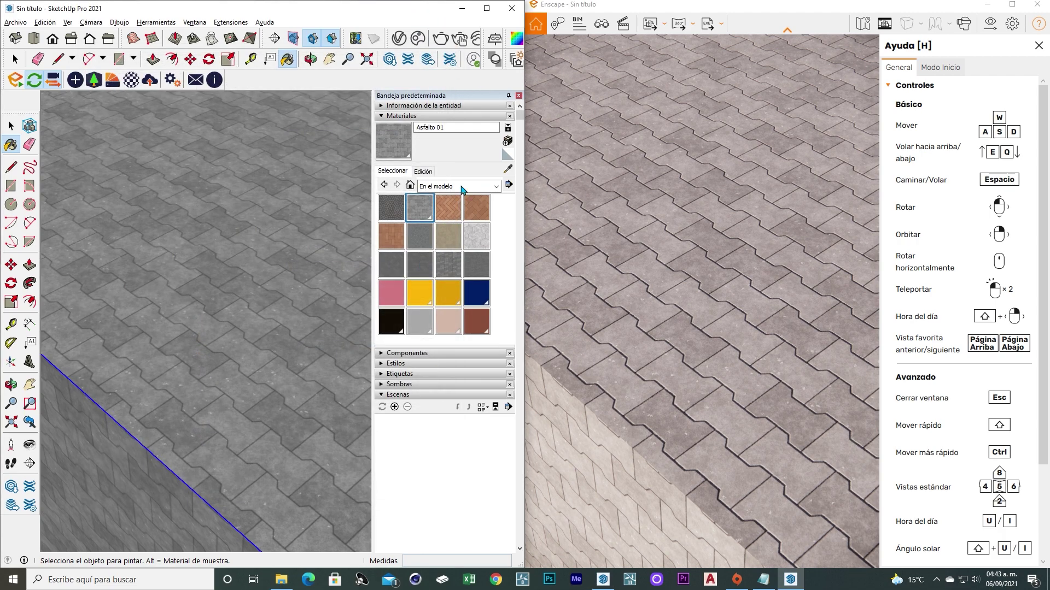
Step: Paint another white box with the Asfalto 02 herringbone material
scroll(313, 269, down, 5)
mouse_move(308, 274)
middle_down()
mouse_move(242, 315)
mouse_move(251, 244)
mouse_move(225, 277)
middle_up()
scroll(263, 290, up, 2)
scroll(260, 295, up, 2)
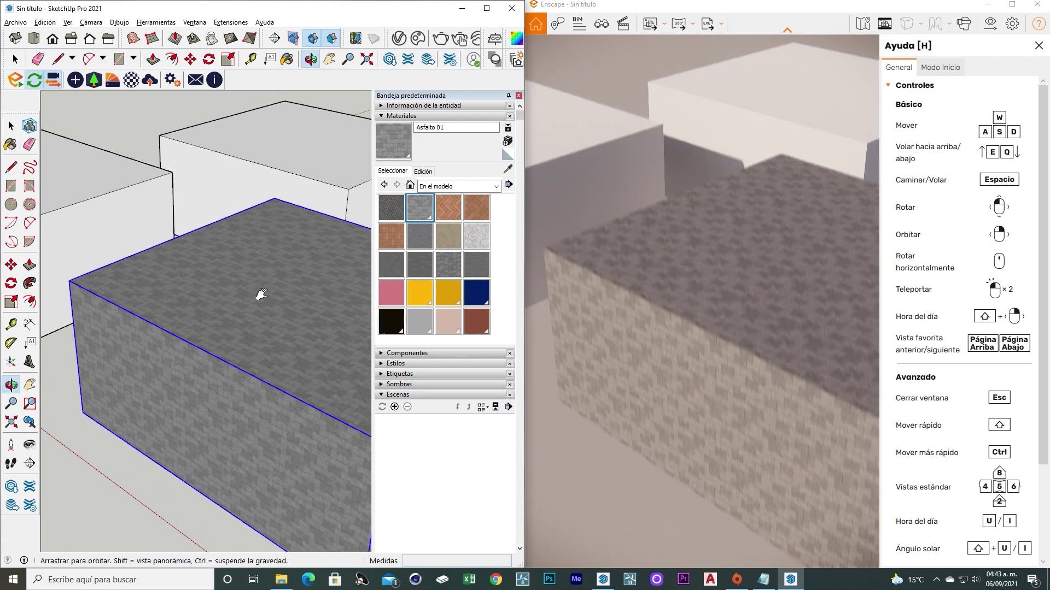
scroll(300, 294, up, 2)
mouse_move(300, 294)
middle_down()
mouse_move(253, 328)
mouse_move(253, 274)
mouse_move(183, 251)
mouse_move(311, 187)
middle_up()
scroll(312, 187, up, 2)
click(448, 208)
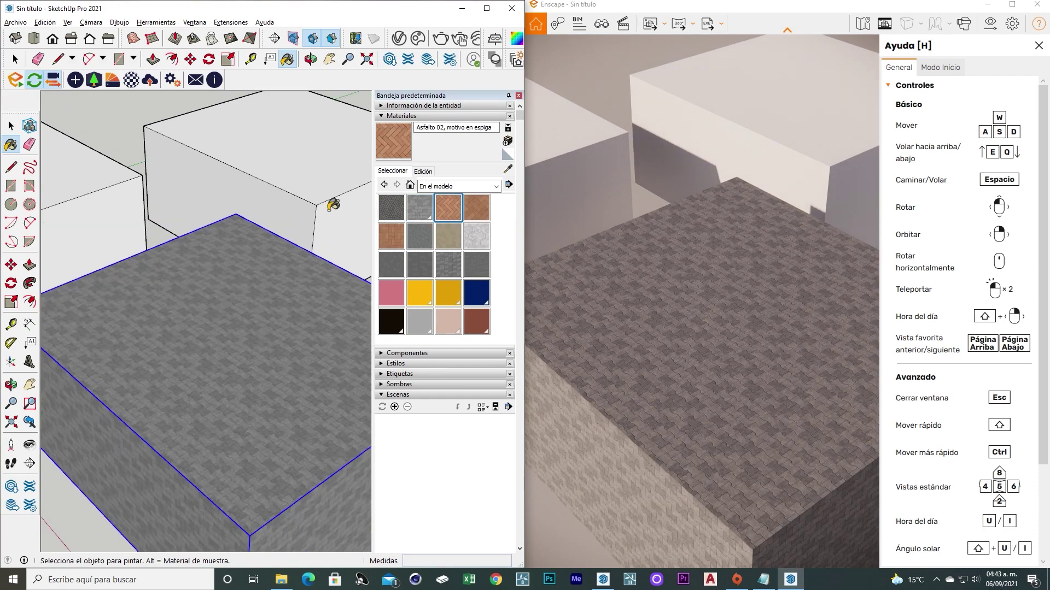
click(276, 189)
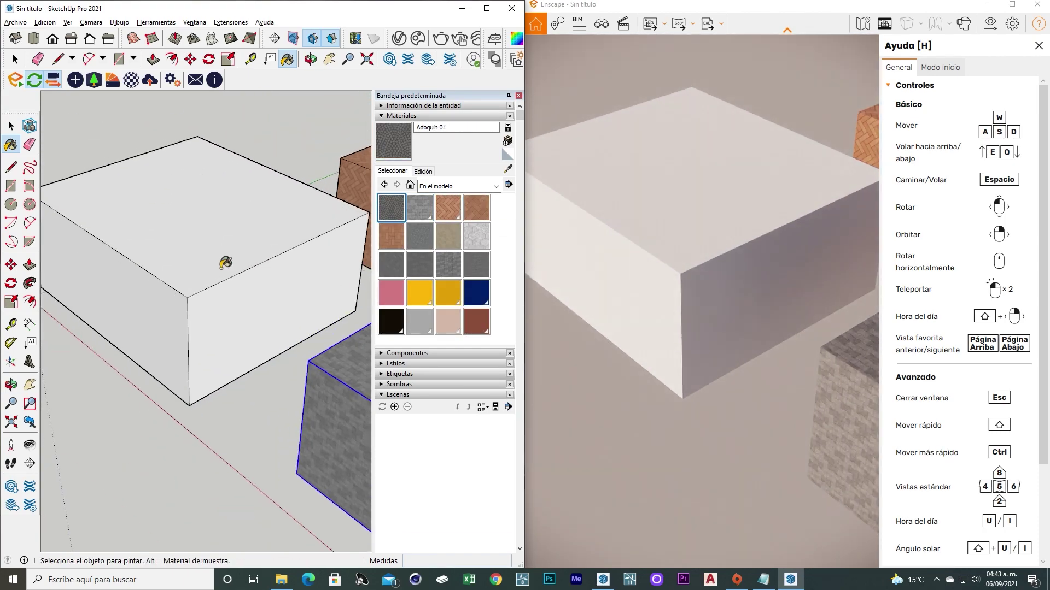
Step: Paint a third box with Adoquín 01 cobblestone and set its Enscape displacement to 6.78
click(209, 258)
scroll(208, 258, up, 5)
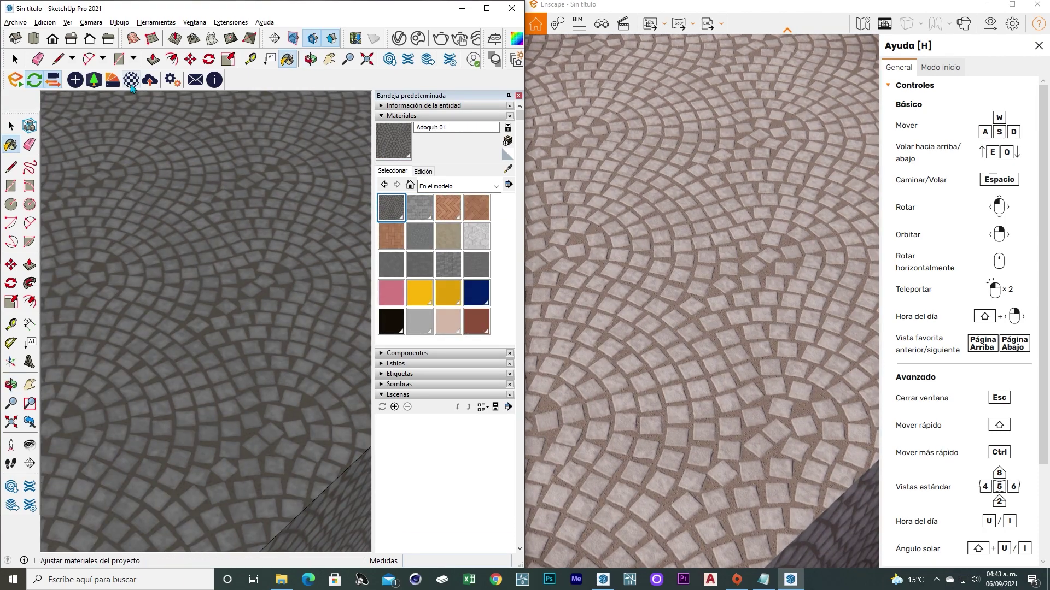
click(131, 79)
mouse_move(353, 299)
mouse_down()
mouse_move(265, 300)
mouse_move(428, 299)
mouse_move(381, 299)
mouse_up()
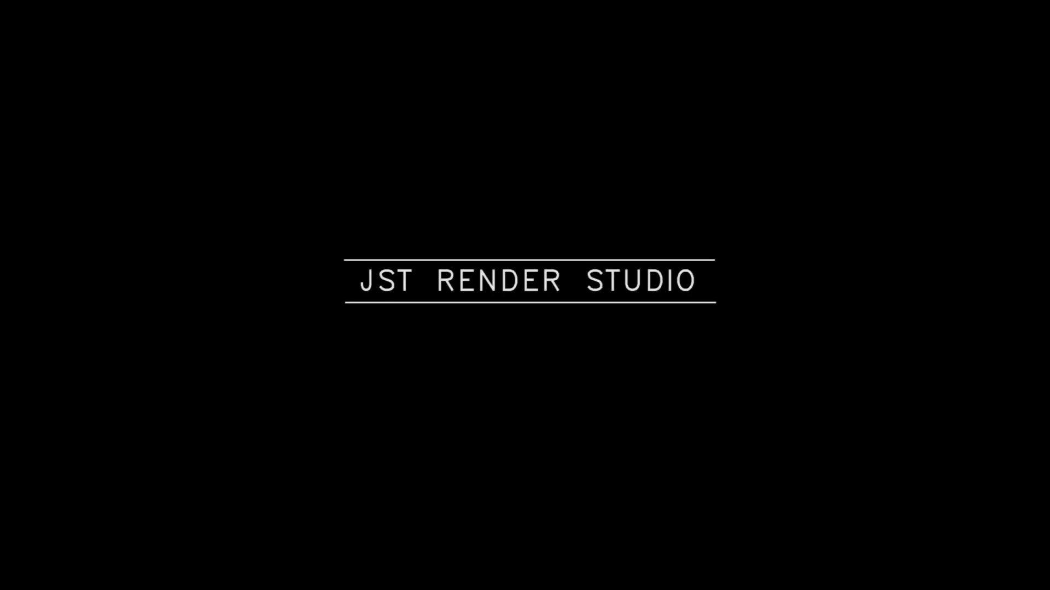